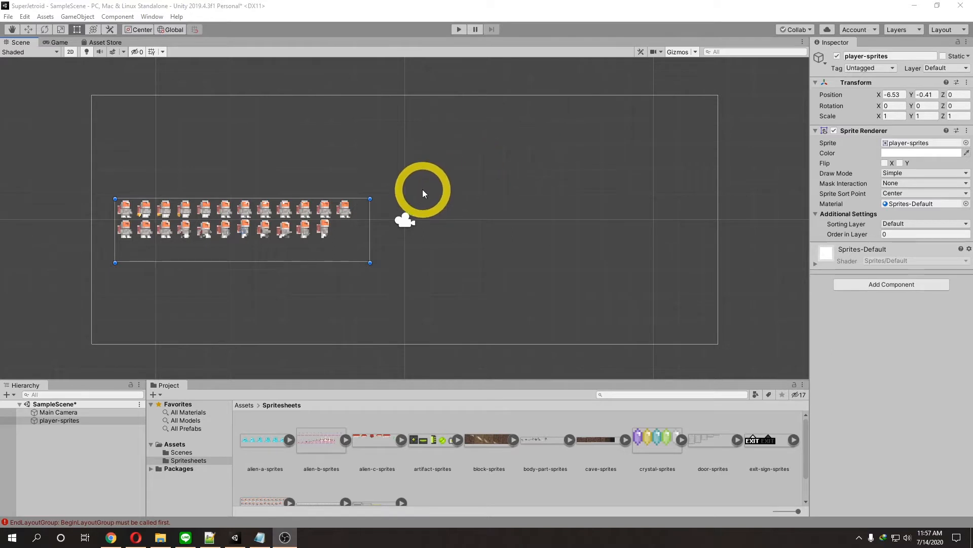
# Step: Examine the player-sprites sheet in the scene up close to judge how sharp the character frames look
pyautogui.scroll(3, 420, 189)
pyautogui.moveTo(357, 168); pyautogui.dragTo(497, 163, button='middle')
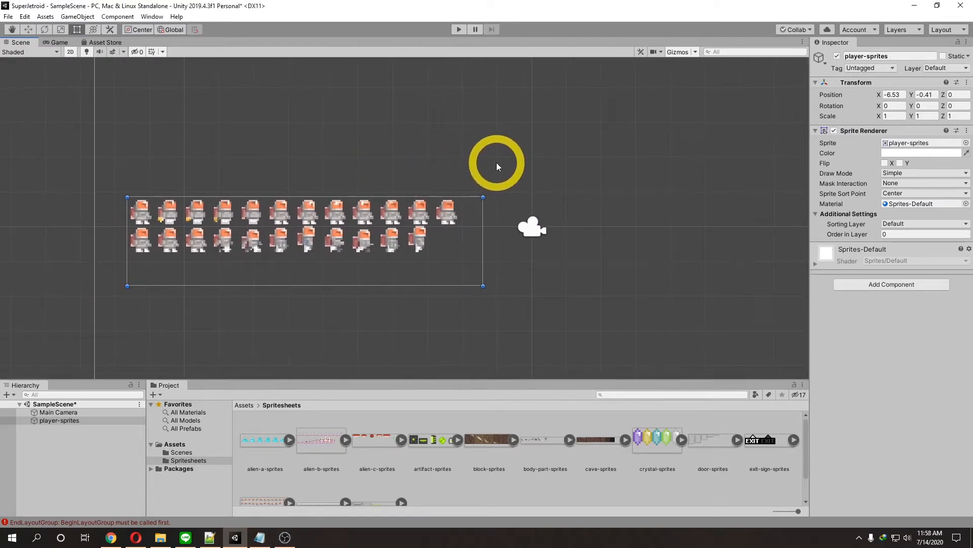
pyautogui.scroll(3, 497, 163)
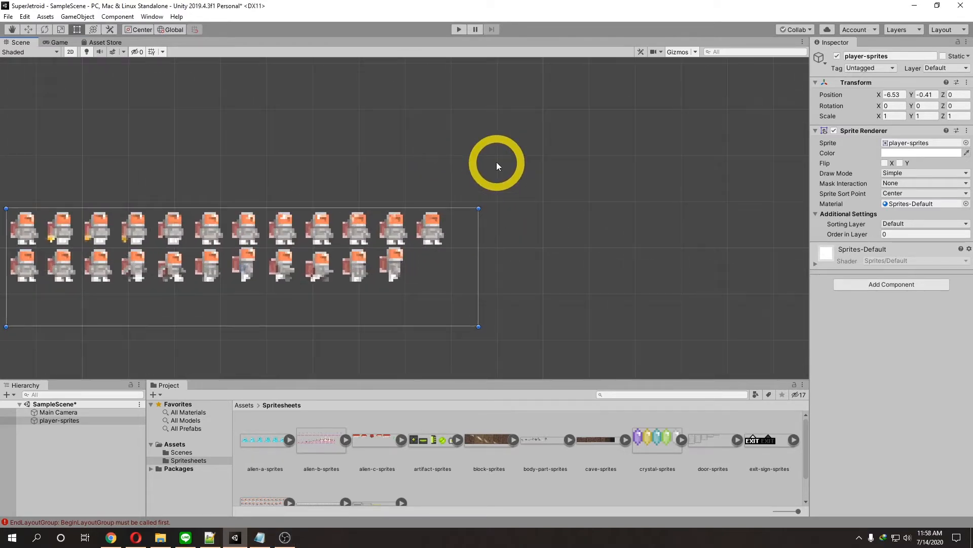
pyautogui.scroll(-1, 506, 138)
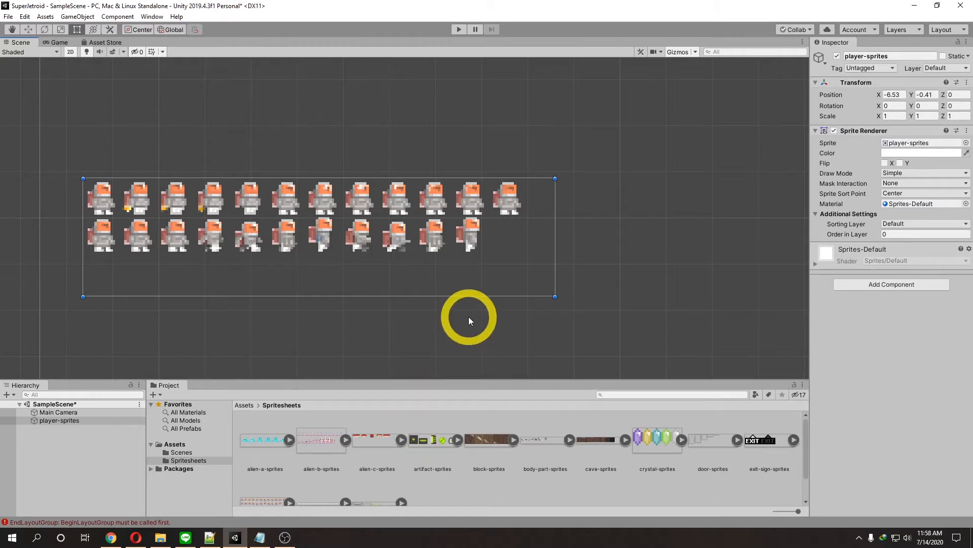
pyautogui.scroll(2, 344, 236)
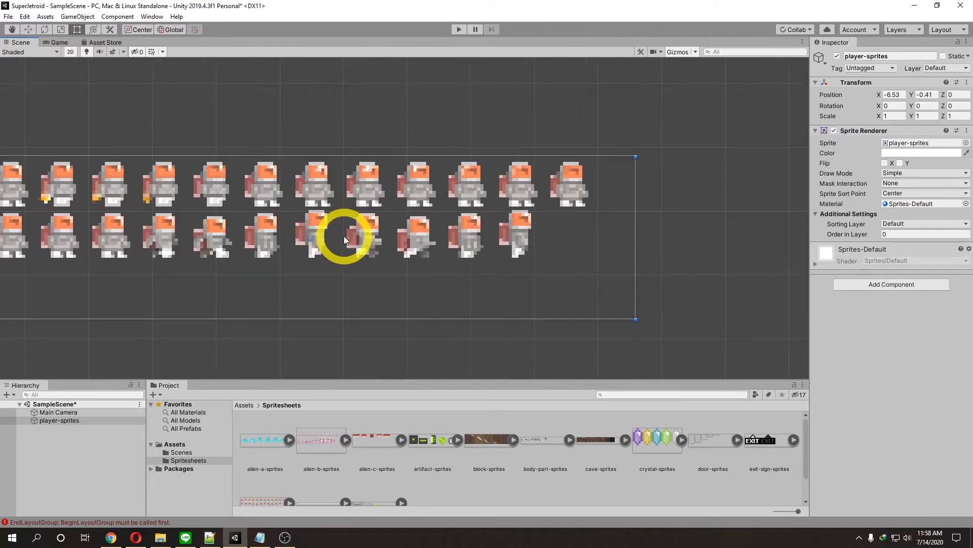
pyautogui.moveTo(344, 236); pyautogui.dragTo(363, 257, button='middle')
pyautogui.scroll(-1, 339, 442)
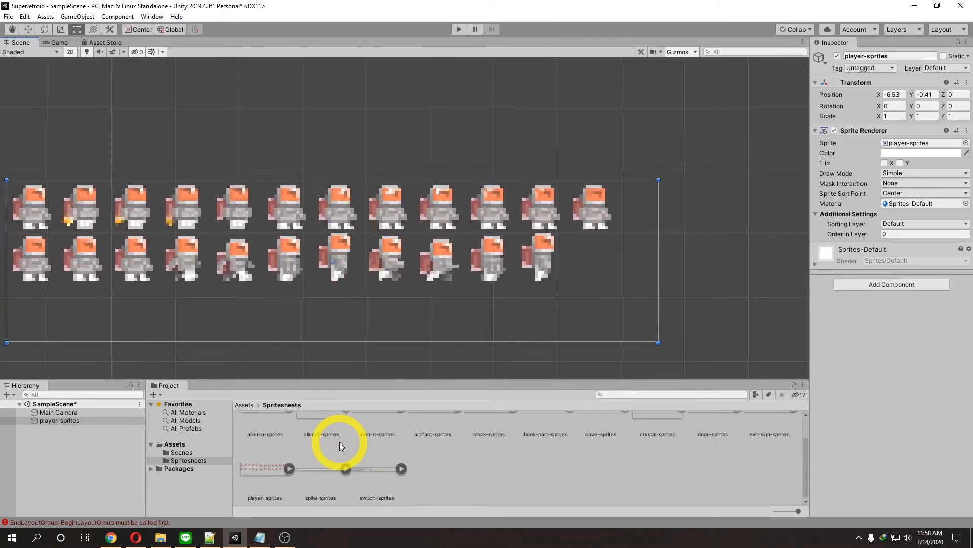
# Step: Show the import settings of the player-sprites asset and compare them with its frames in the scene
pyautogui.click(264, 467)
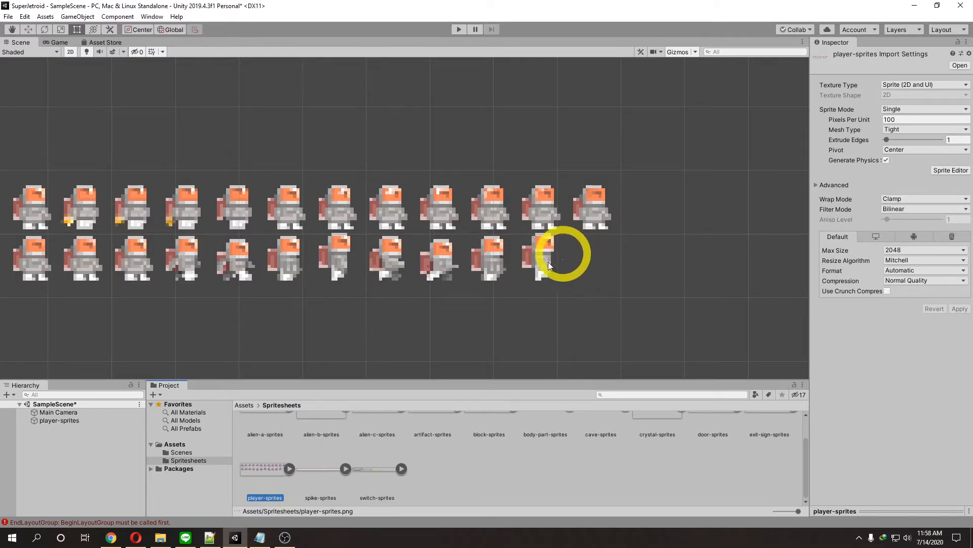
pyautogui.moveTo(461, 211); pyautogui.dragTo(483, 212, button='middle')
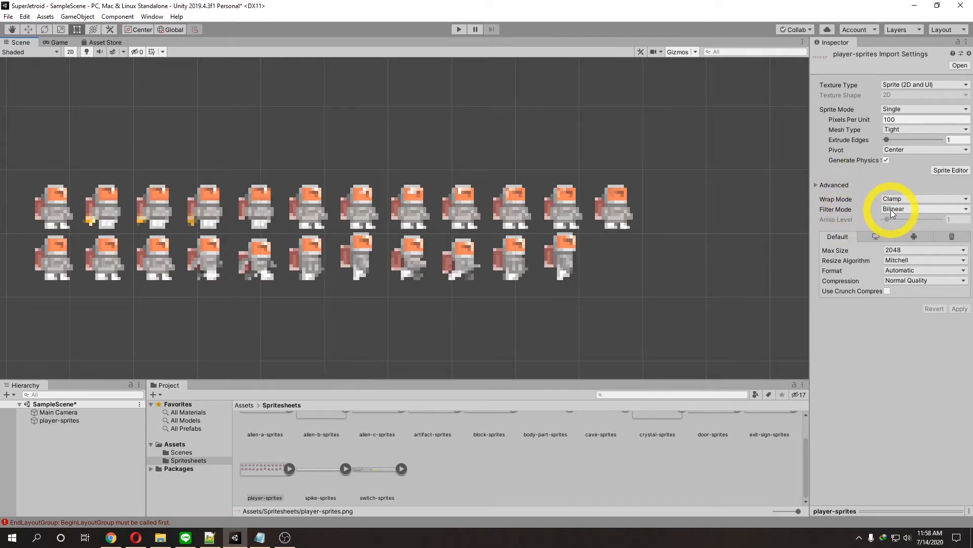
pyautogui.scroll(3, 616, 247)
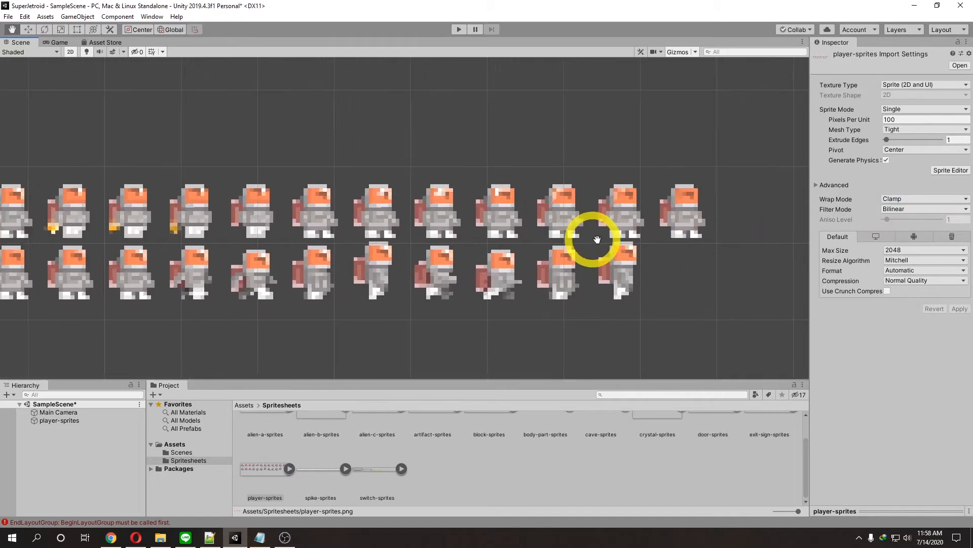
pyautogui.press('t')
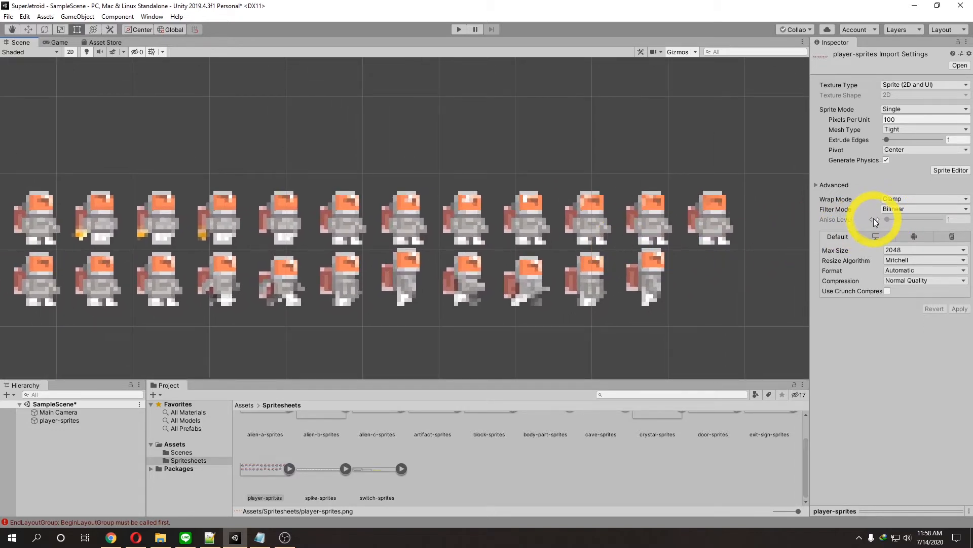
pyautogui.click(892, 210)
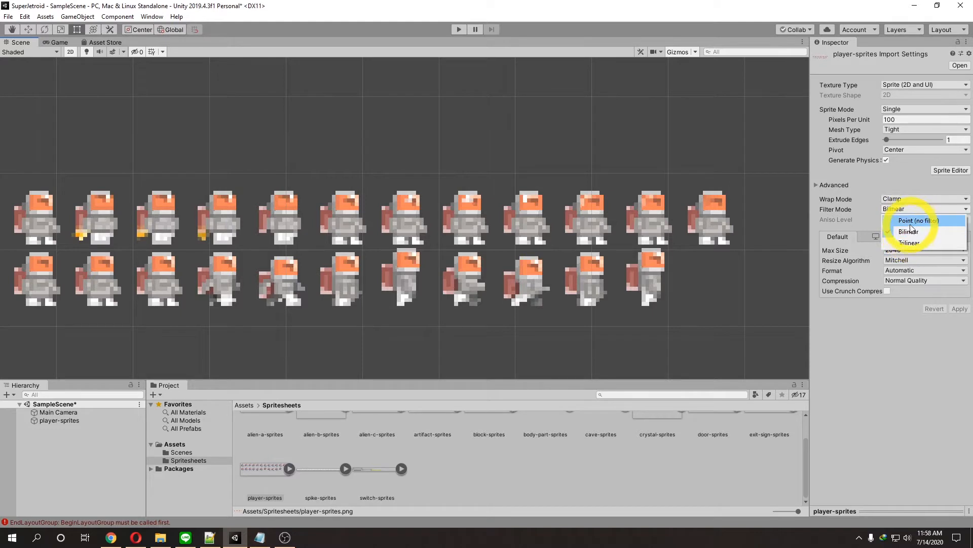
pyautogui.click(910, 224)
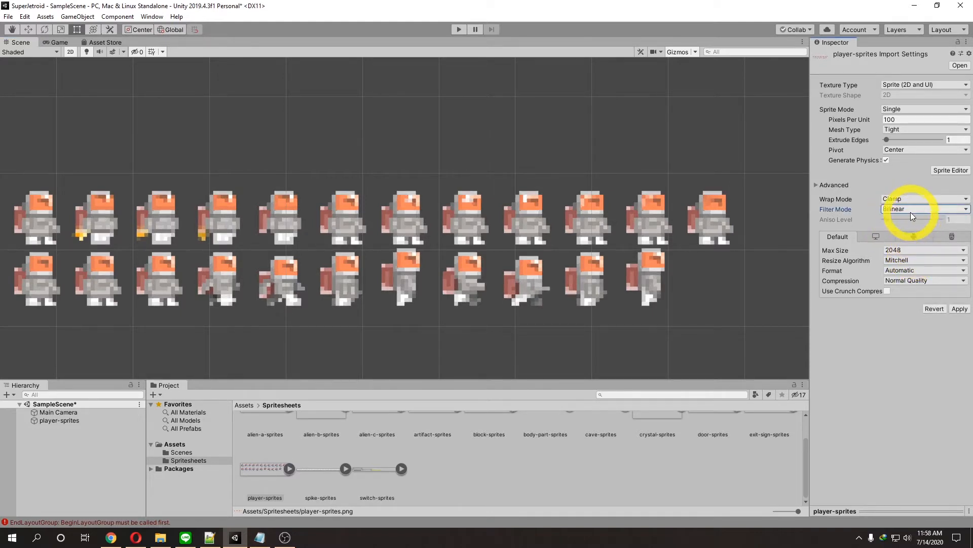
pyautogui.click(911, 211)
pyautogui.click(909, 219)
pyautogui.click(909, 211)
pyautogui.click(893, 228)
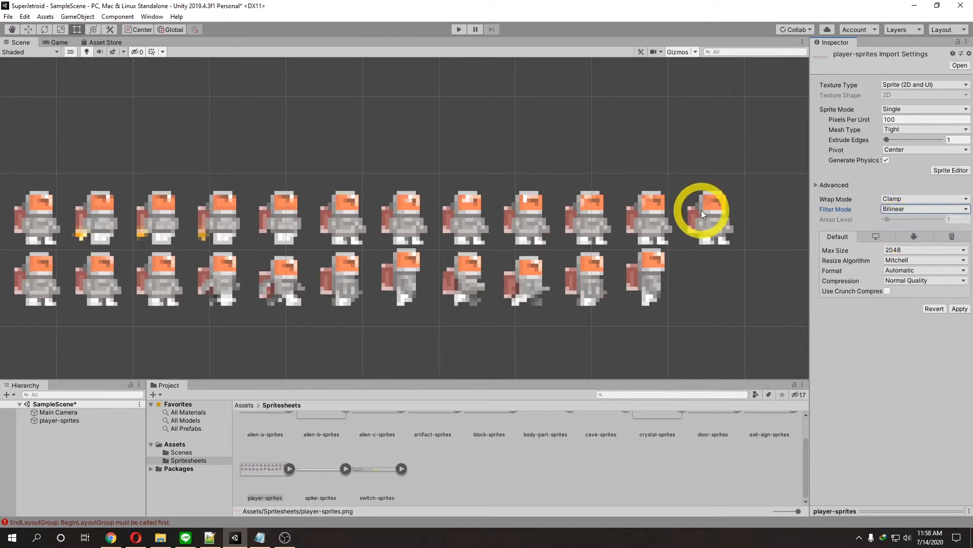
# Step: Set the filter mode of the player-sprites texture to Point (no filter) and apply the import settings
pyautogui.click(918, 208)
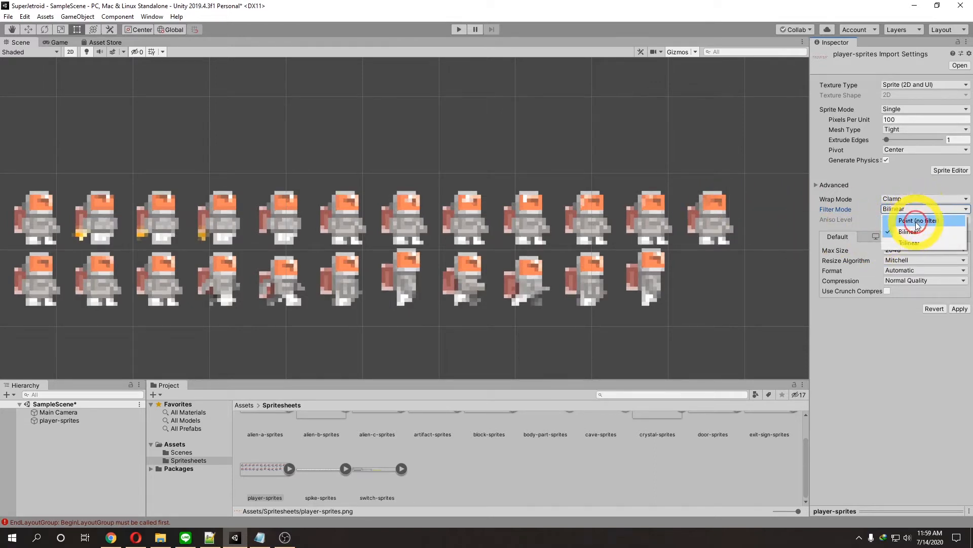
pyautogui.click(910, 219)
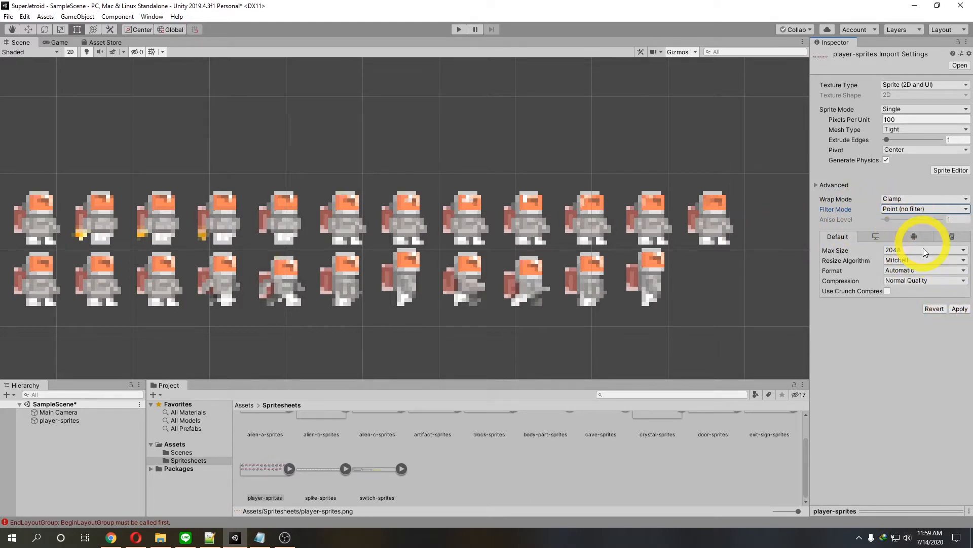
pyautogui.click(960, 310)
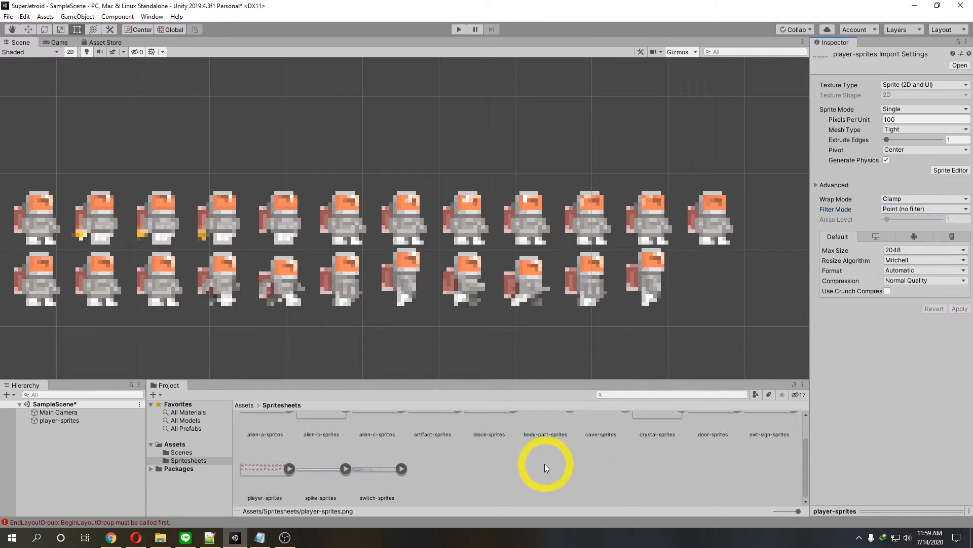
# Step: Set the filter mode of all spritesheets from alien-a-sprites to switch-sprites to Point (no filter) and apply it
pyautogui.scroll(1, 406, 452)
pyautogui.click(267, 441)
pyautogui.scroll(-1, 330, 449)
pyautogui.keyDown('shift'); pyautogui.click(378, 457); pyautogui.keyUp('shift')
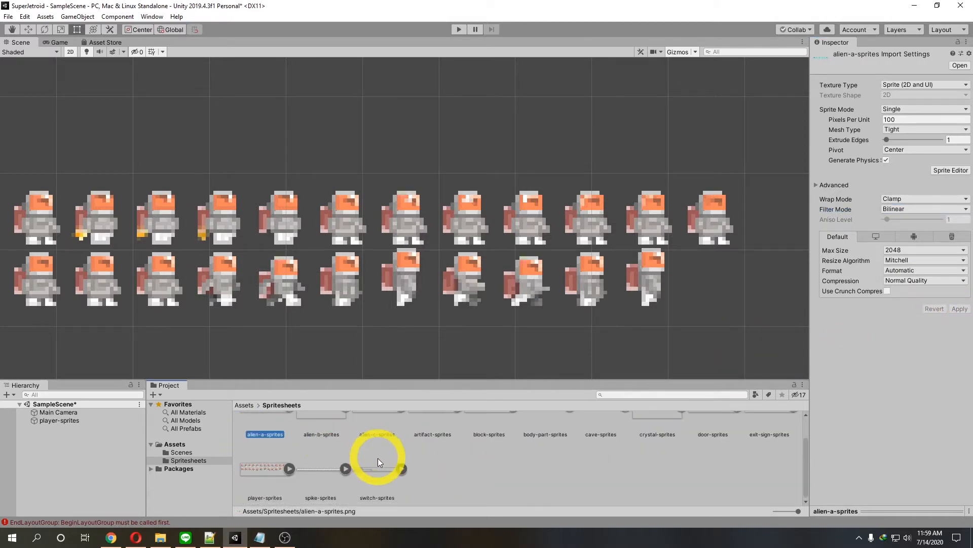
pyautogui.click(941, 209)
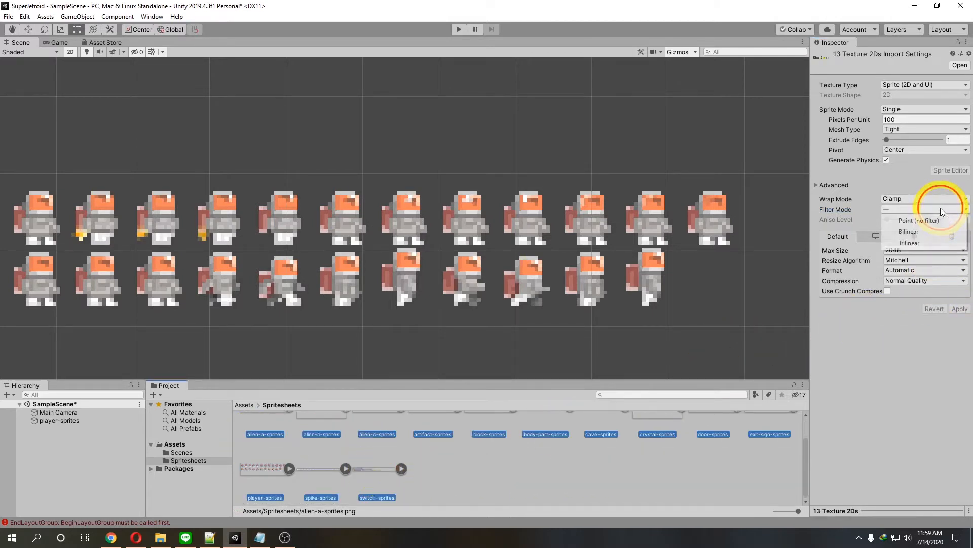
pyautogui.click(926, 220)
pyautogui.click(957, 299)
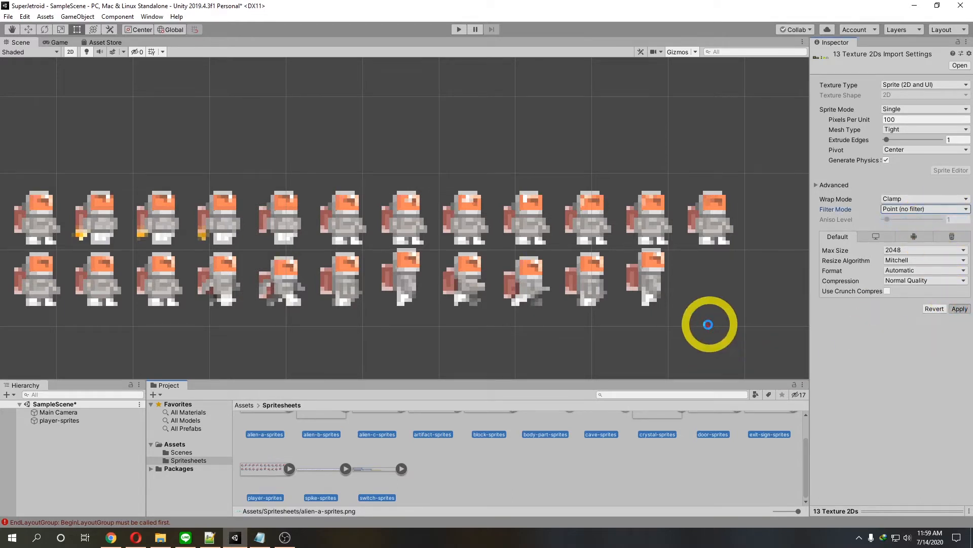
# Step: Inspect the whole player-sprites object in the scene next to the camera
pyautogui.scroll(-6, 650, 288)
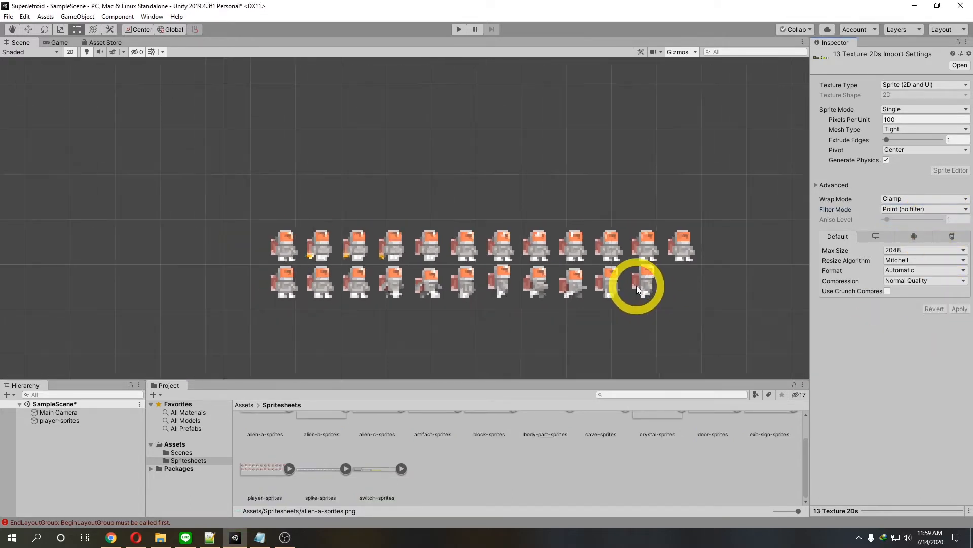
pyautogui.scroll(-3, 558, 251)
pyautogui.moveTo(586, 249); pyautogui.dragTo(495, 235, button='middle')
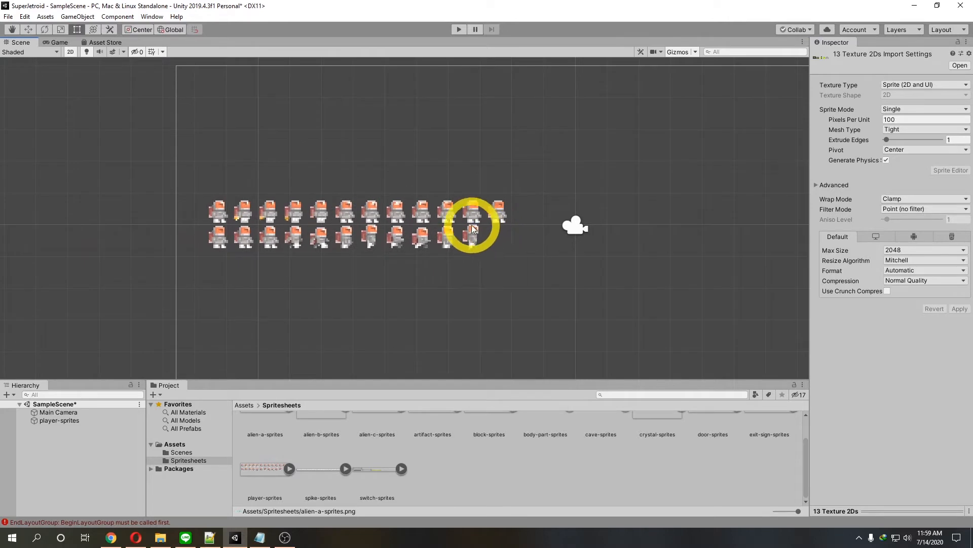
pyautogui.click(471, 227)
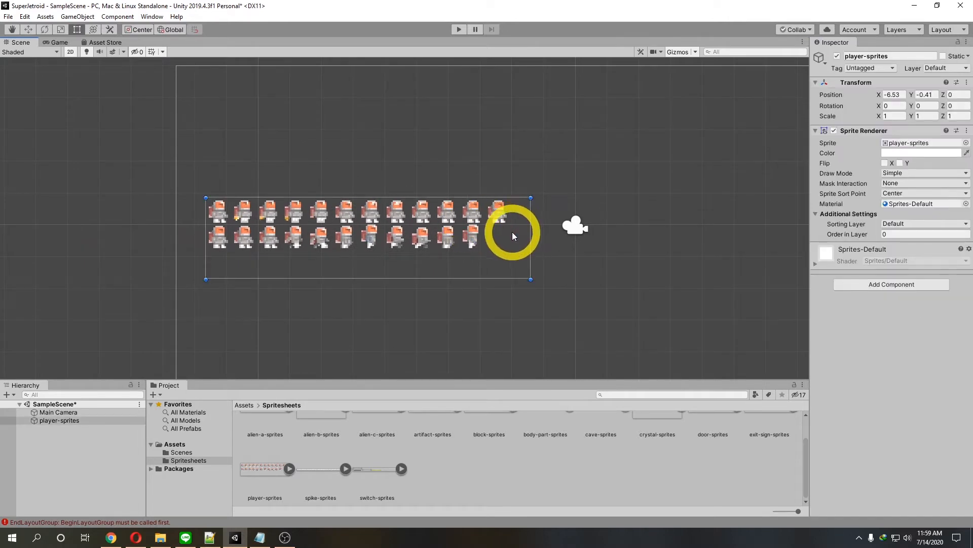
pyautogui.click(262, 467)
pyautogui.click(900, 109)
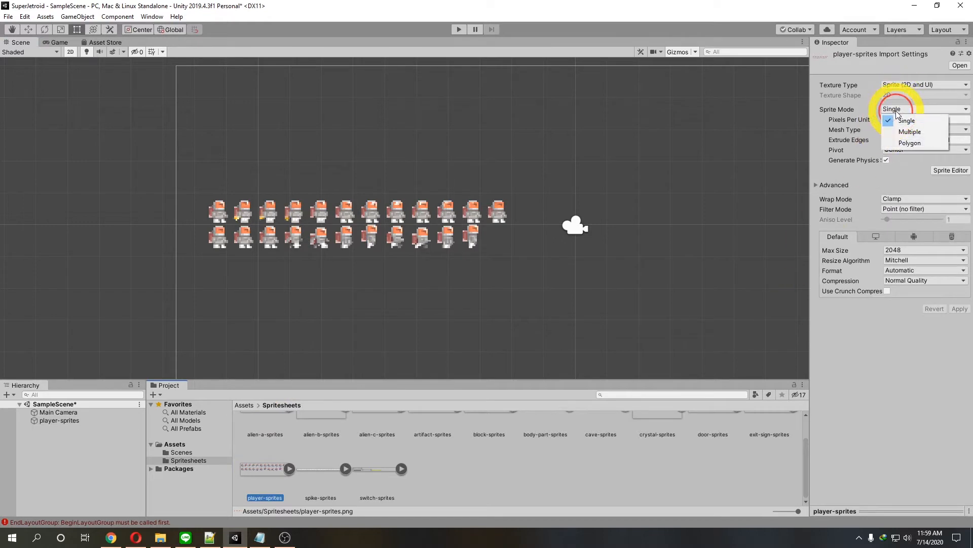
pyautogui.click(489, 455)
# Step: Set the sprite mode of all spritesheets in the Spritesheets folder to Multiple and apply the import settings
pyautogui.click(393, 470)
pyautogui.scroll(2, 386, 466)
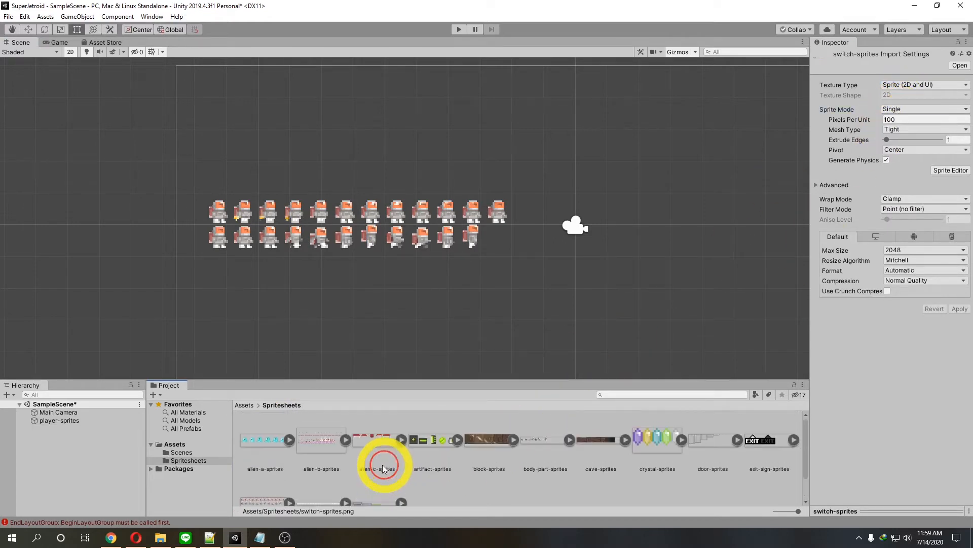
pyautogui.keyDown('shift'); pyautogui.click(259, 441); pyautogui.keyUp('shift')
pyautogui.click(900, 109)
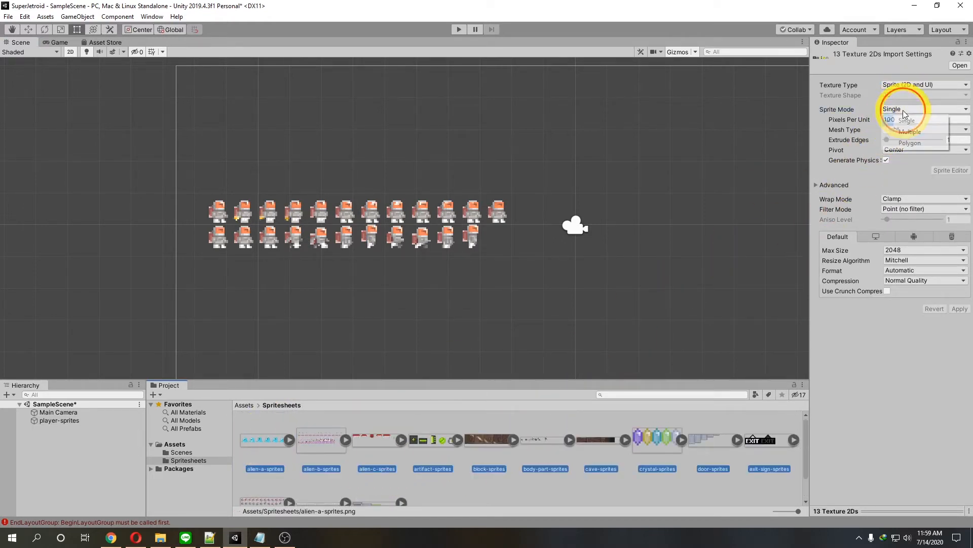
pyautogui.click(905, 132)
pyautogui.click(959, 298)
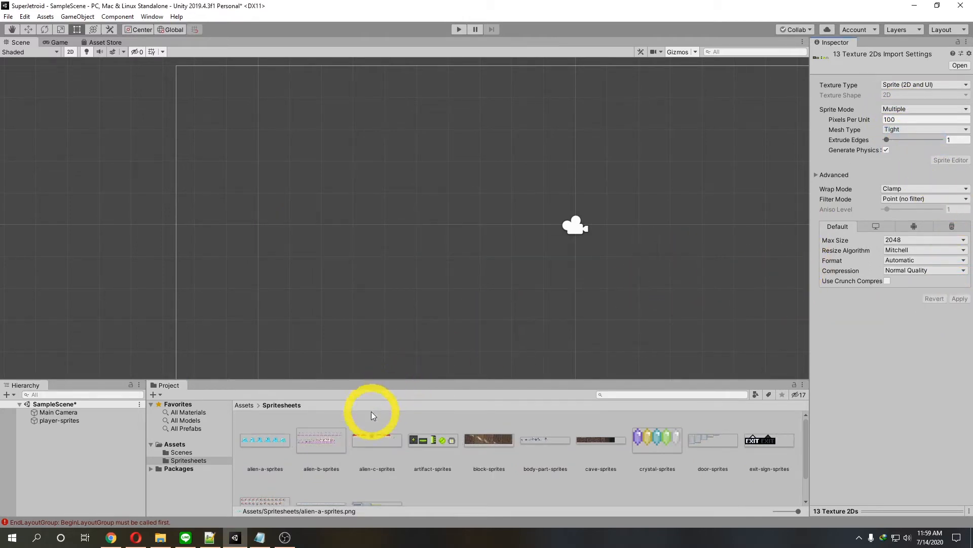
# Step: Open the player-sprites sheet in the Sprite Editor and move the editor window clear of the import settings
pyautogui.scroll(-2, 325, 436)
pyautogui.click(286, 465)
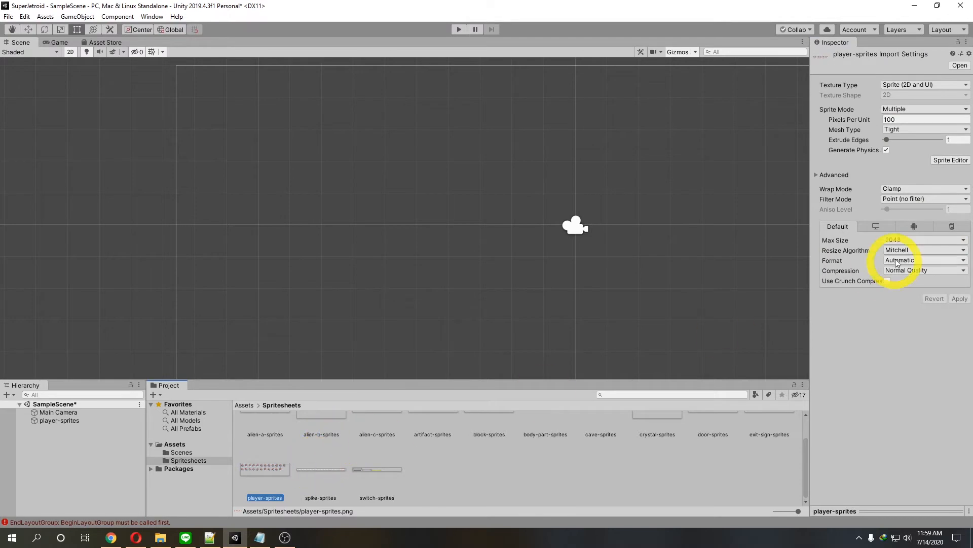
pyautogui.click(938, 162)
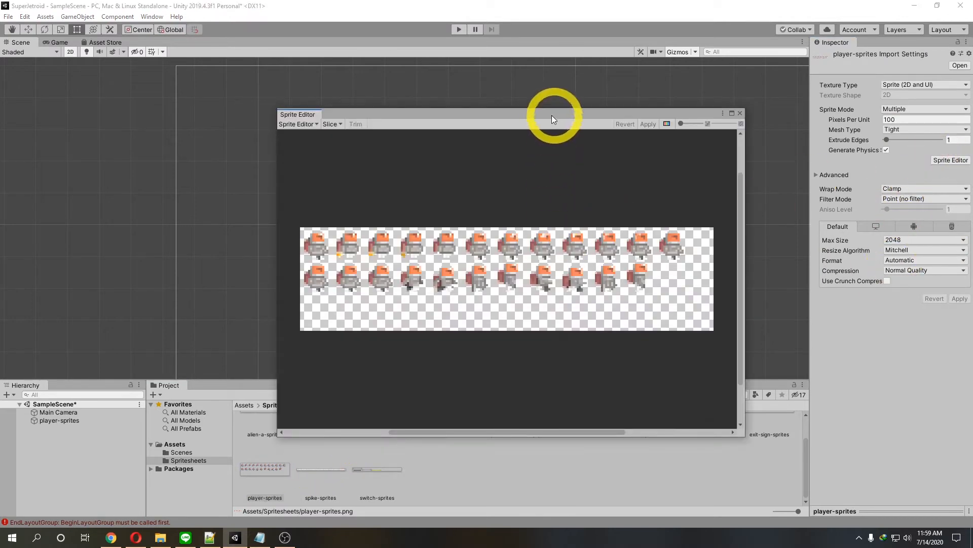
pyautogui.moveTo(555, 114); pyautogui.dragTo(475, 120)
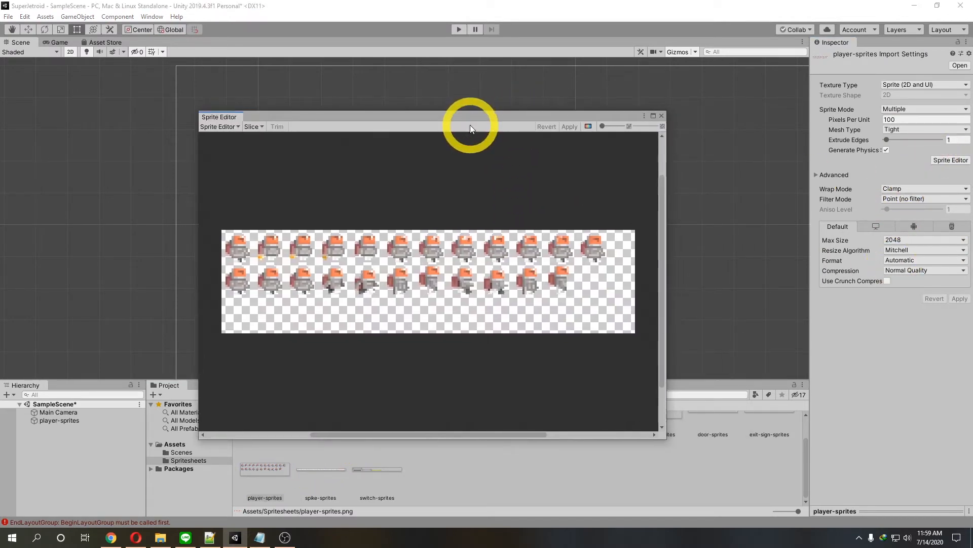
# Step: Slice the player sheet with type Automatic, pivot Center and method Delete Existing, and check the slice outlines in the alpha view
pyautogui.click(252, 126)
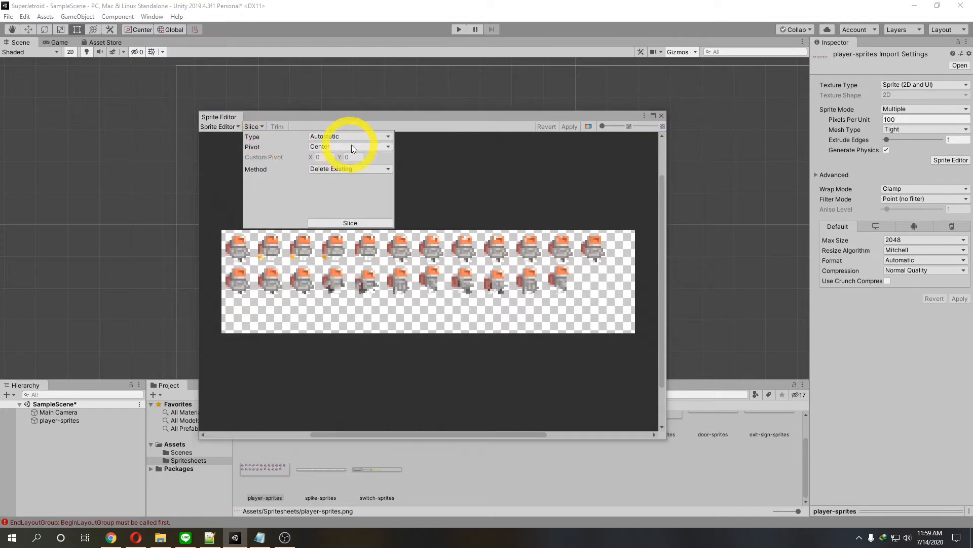
pyautogui.click(350, 223)
pyautogui.click(424, 223)
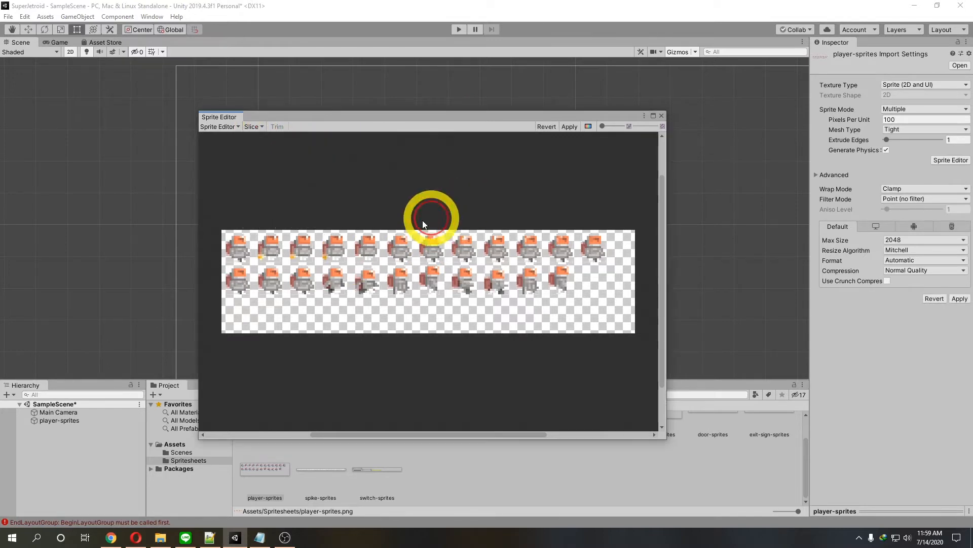
pyautogui.click(588, 127)
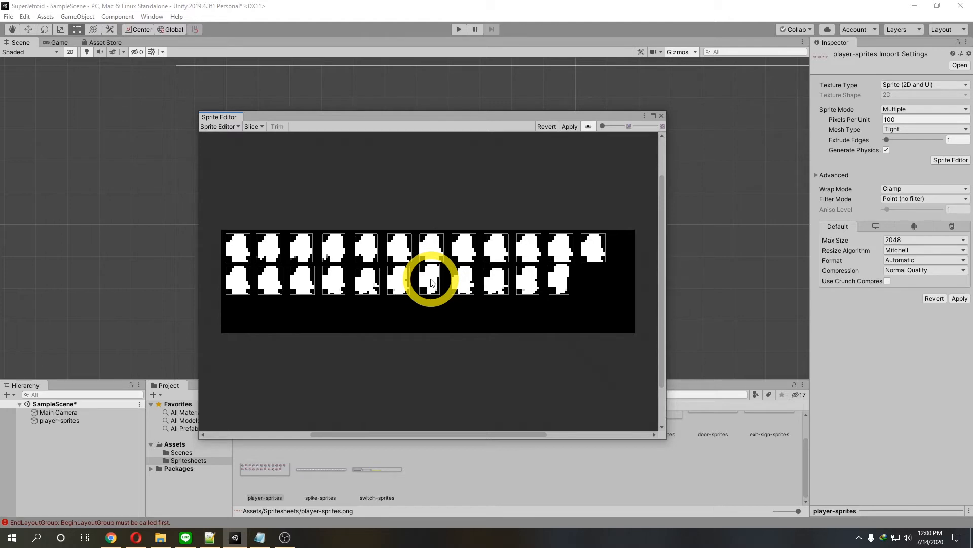
pyautogui.click(589, 126)
# Step: Re-slice the player sheet with type Grid By Cell Size, an 80 x 80 pixel size and pivot Center, and apply it
pyautogui.moveTo(515, 122); pyautogui.dragTo(457, 123)
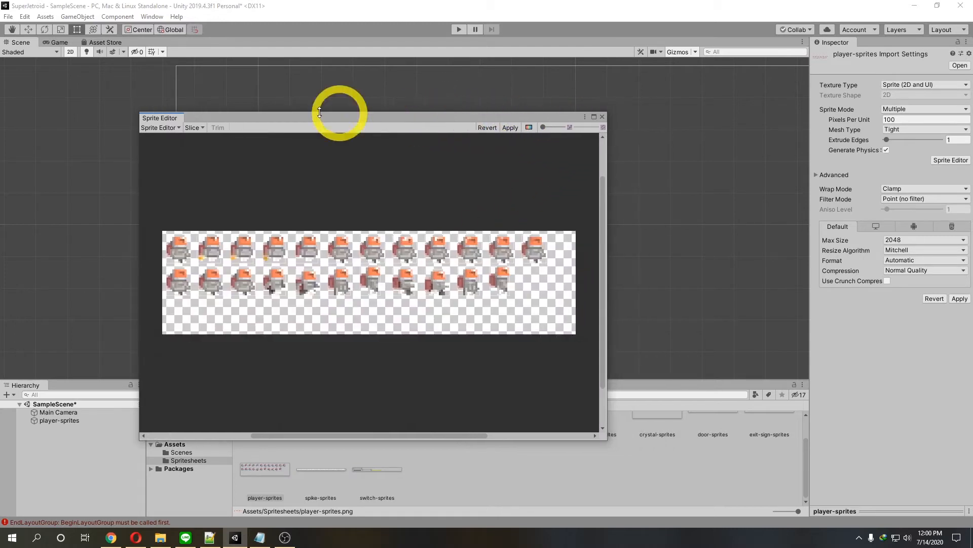
pyautogui.click(193, 128)
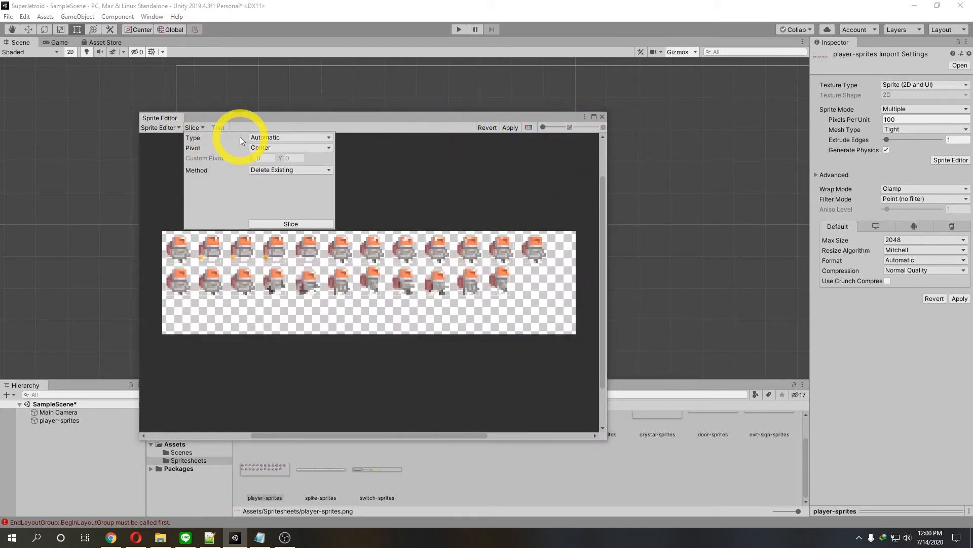
pyautogui.click(271, 140)
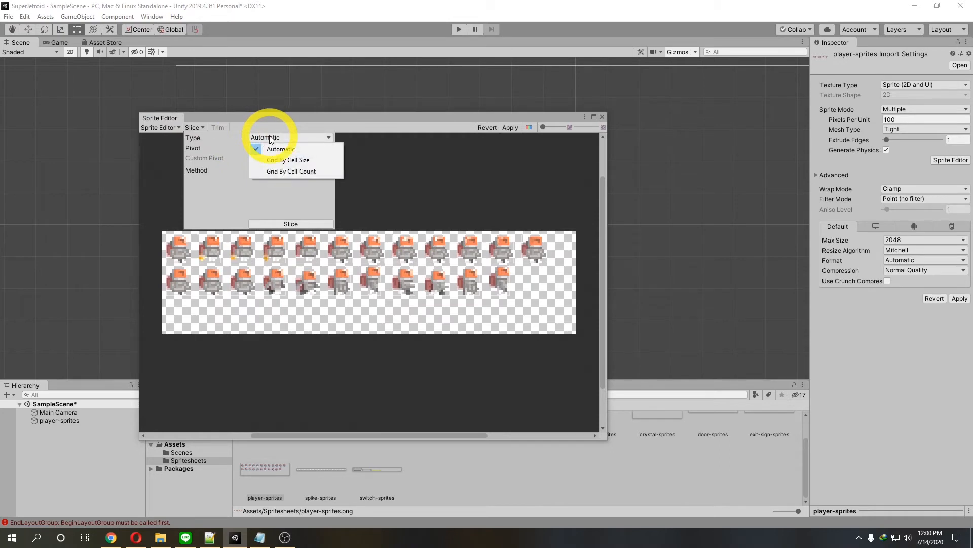
pyautogui.click(278, 159)
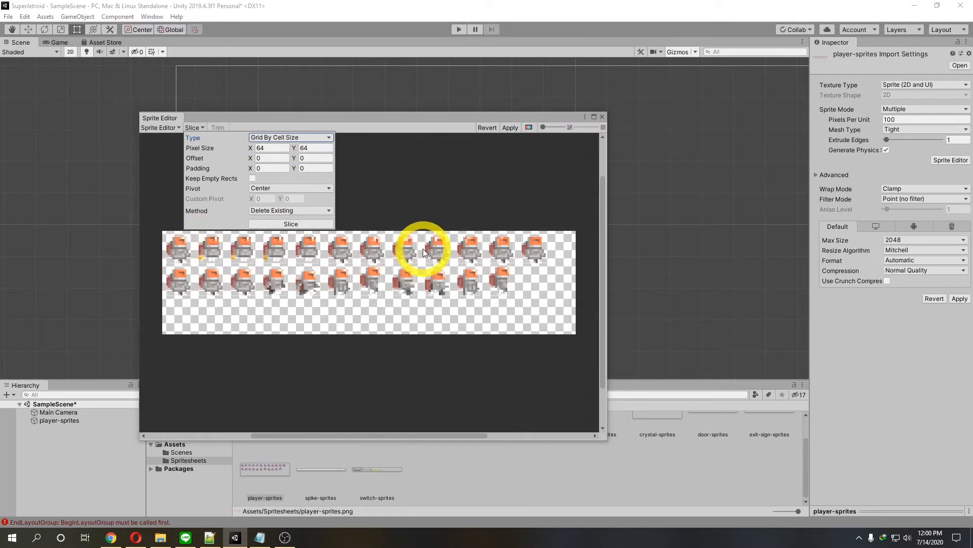
pyautogui.click(260, 148)
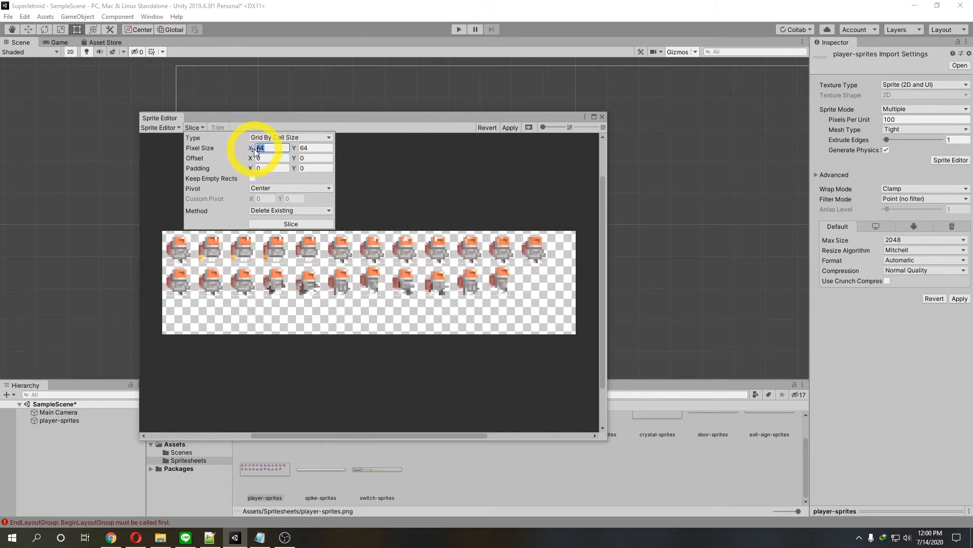
pyautogui.write('80')
pyautogui.press('Tab')
pyautogui.write('80')
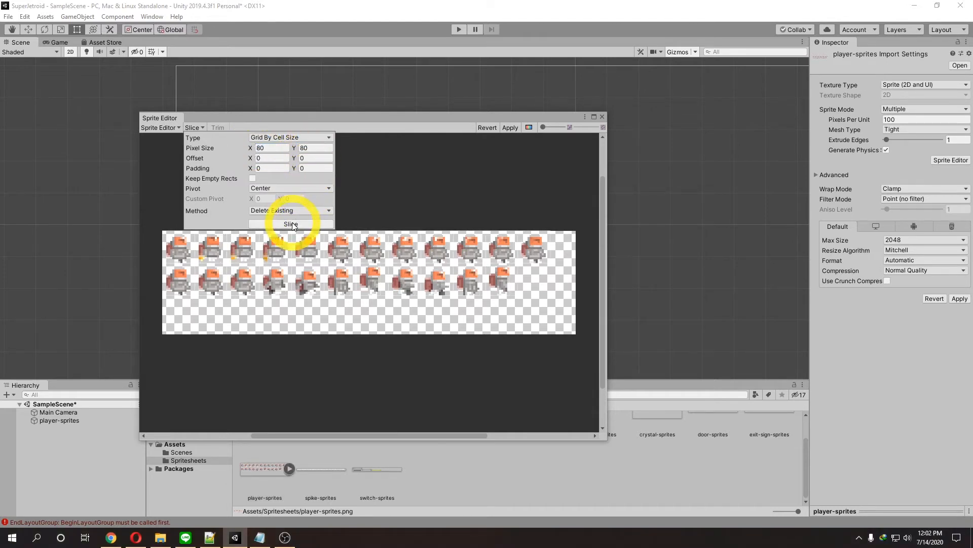
pyautogui.click(292, 225)
pyautogui.click(509, 127)
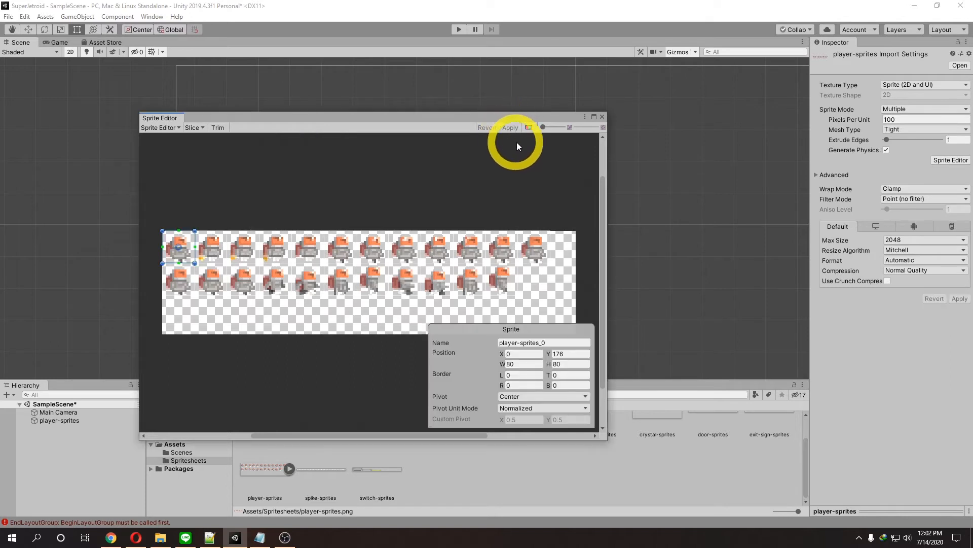
# Step: Check the player sheet's grid cell outlines in the alpha view and close the Sprite Editor
pyautogui.click(528, 127)
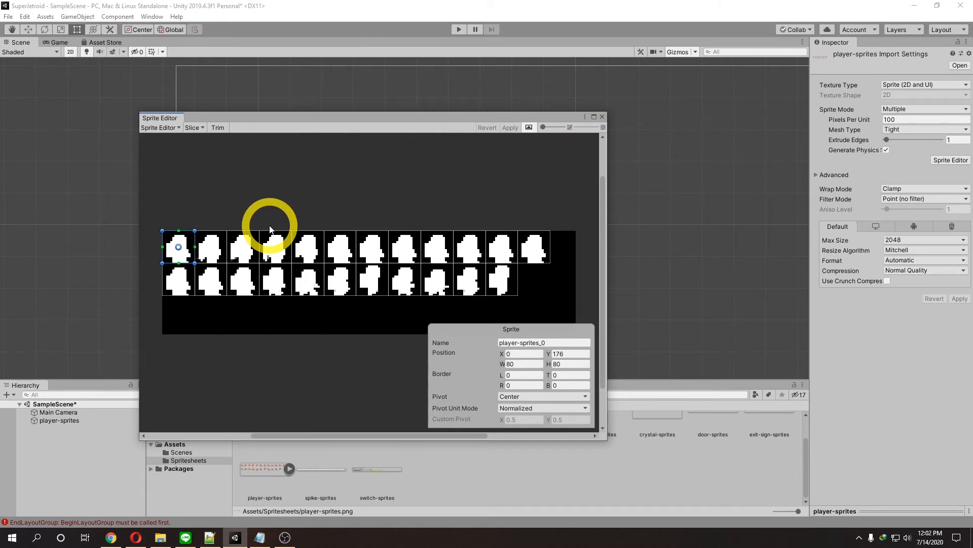
pyautogui.click(529, 127)
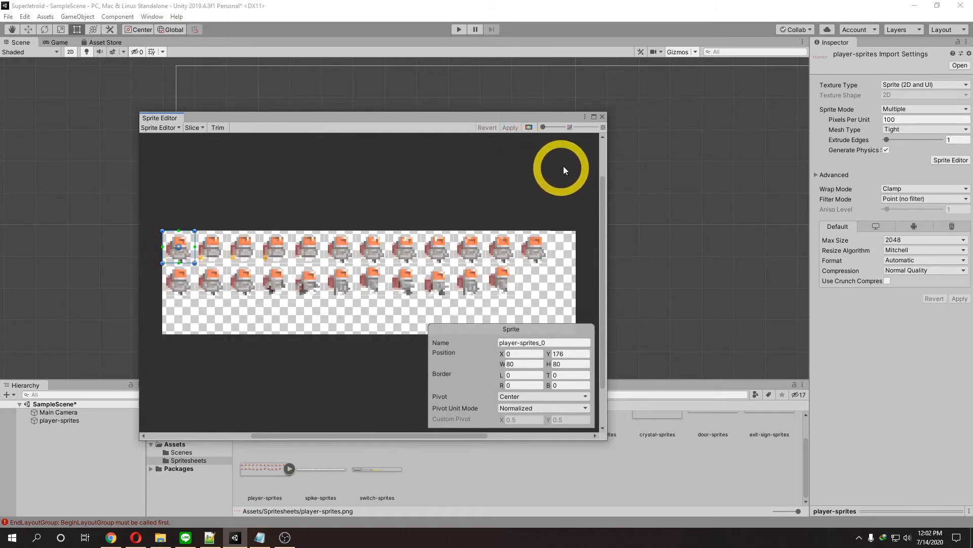
pyautogui.click(601, 118)
# Step: Review the list of slice sizes for all spritesheets in the Notepad notes, alongside the alien-a-sprites sheet in Unity
pyautogui.click(260, 538)
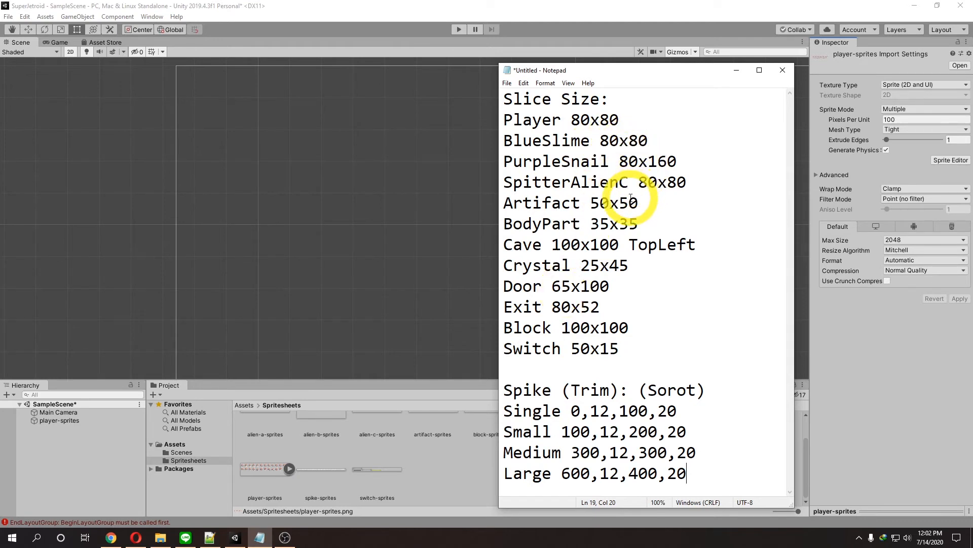
pyautogui.click(425, 467)
pyautogui.scroll(1, 425, 467)
pyautogui.click(274, 442)
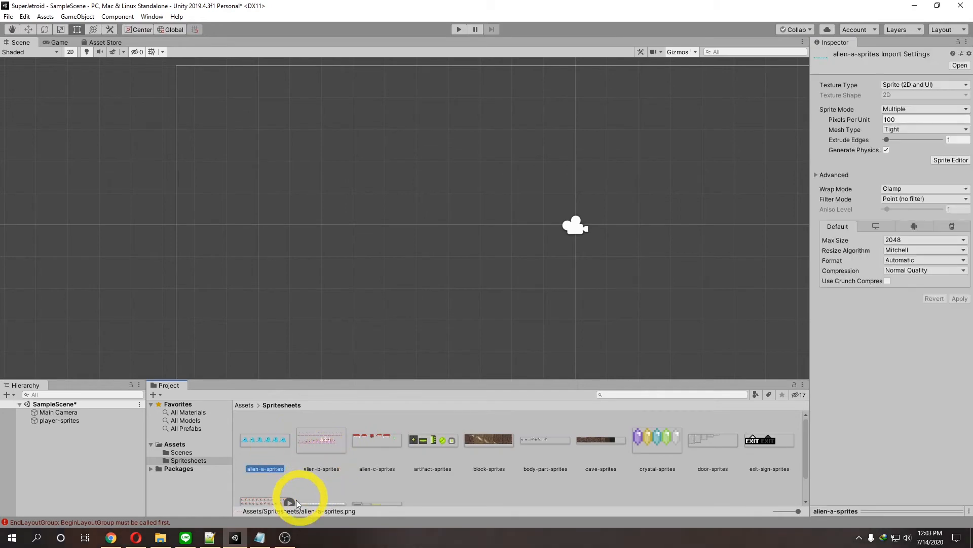
pyautogui.click(261, 538)
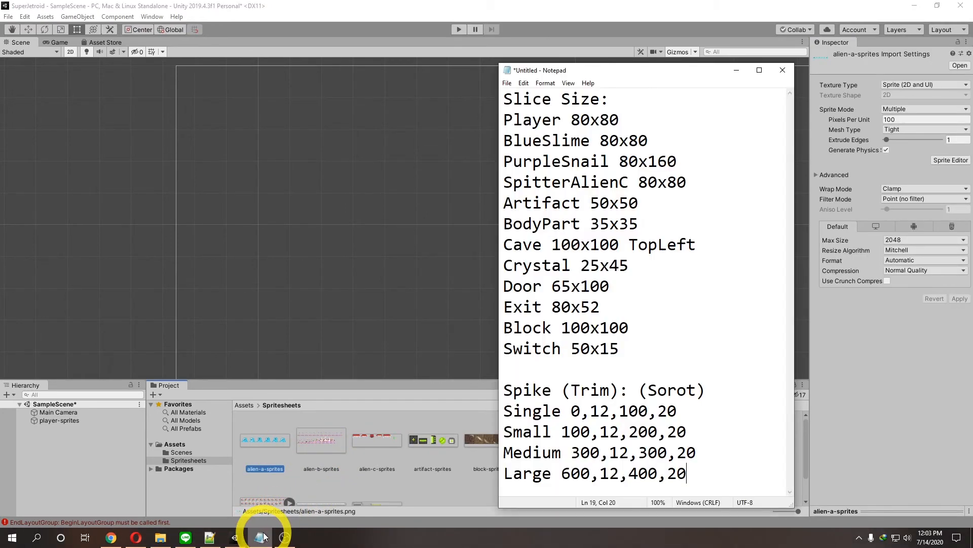
pyautogui.moveTo(626, 349); pyautogui.dragTo(504, 120)
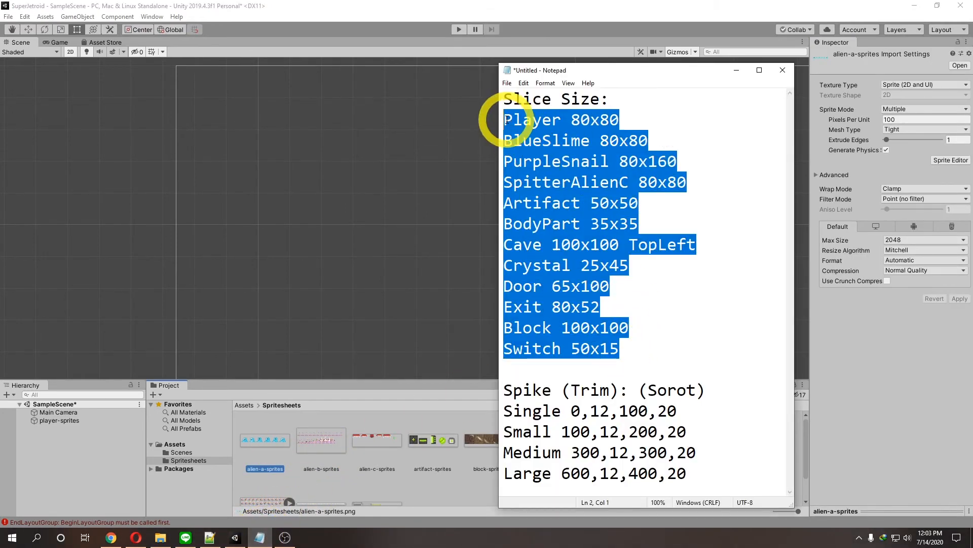
pyautogui.click(644, 352)
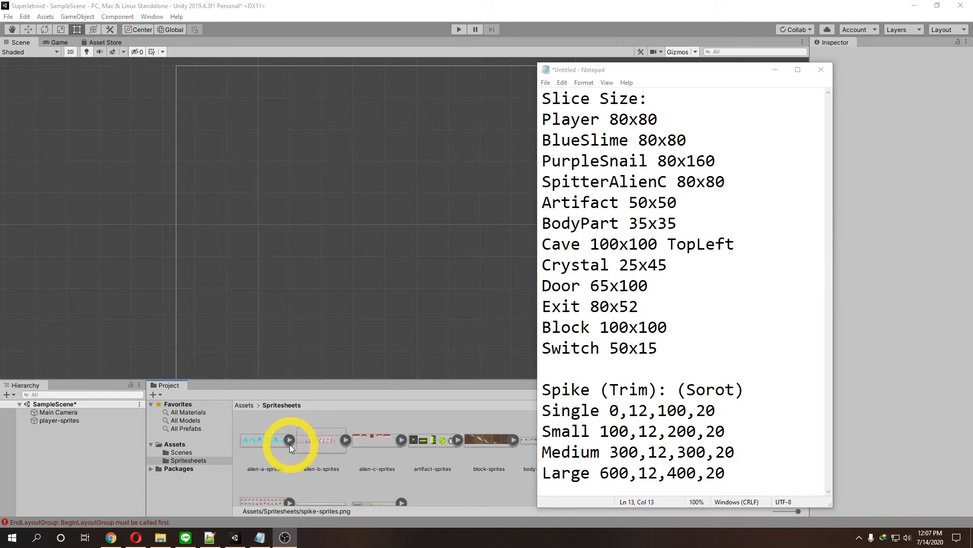
# Step: Check the sliced sprites of alien-a-sprites in Unity and read the Spike trim values in the Notepad notes
pyautogui.click(288, 438)
pyautogui.click(291, 439)
pyautogui.click(294, 440)
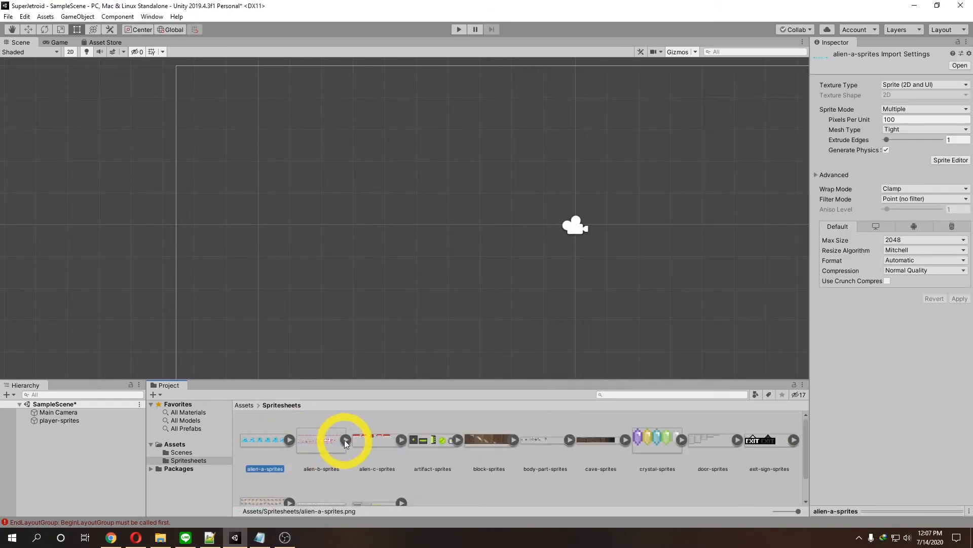
pyautogui.click(260, 536)
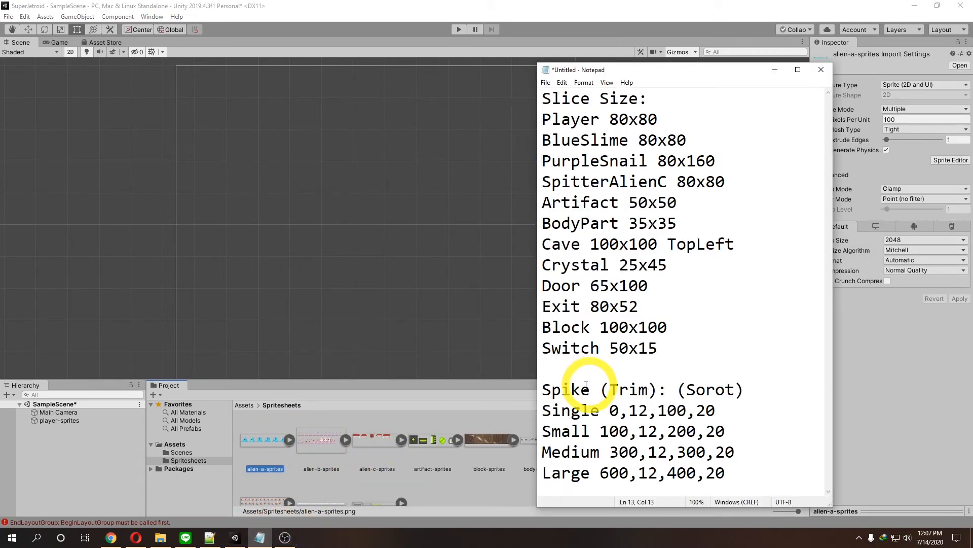
pyautogui.moveTo(542, 391); pyautogui.dragTo(726, 469)
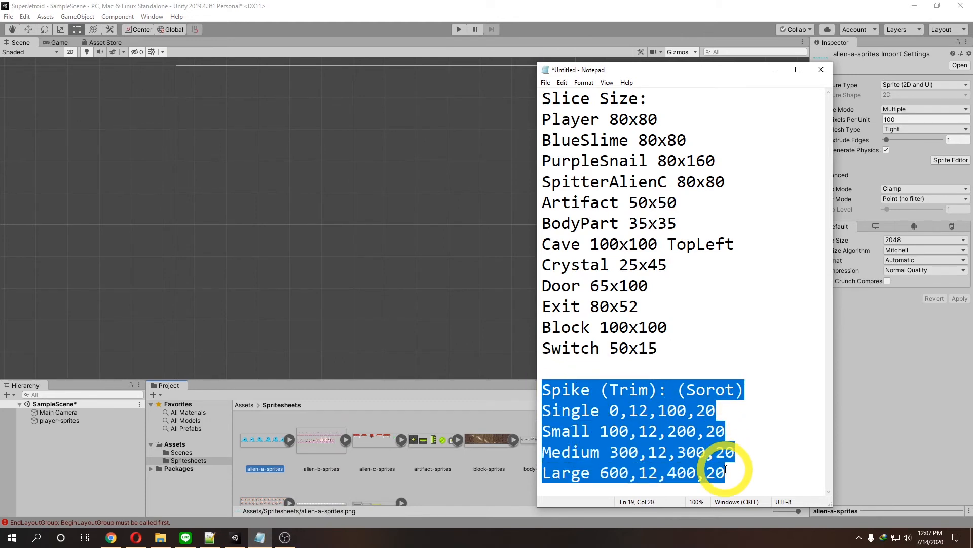
pyautogui.click(726, 469)
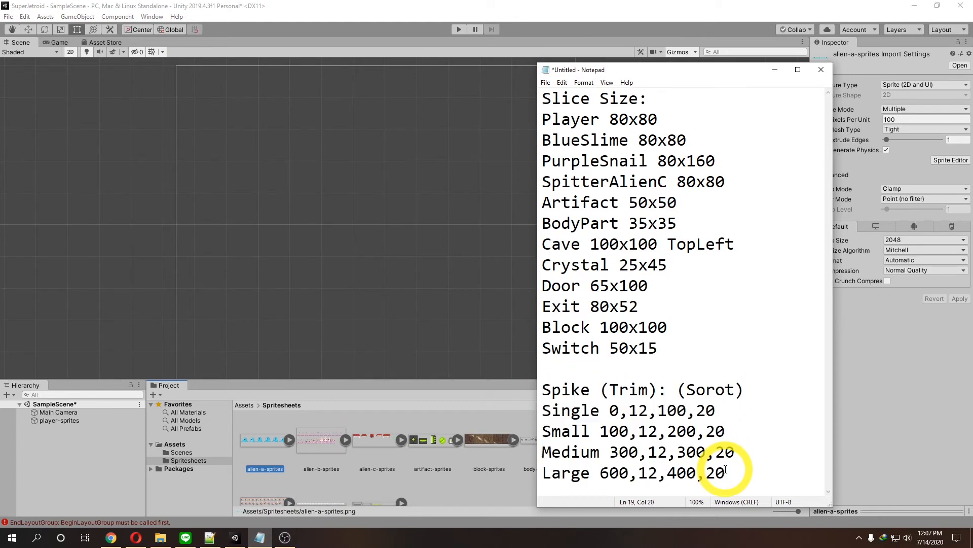
# Step: Open the spike-sprites sheet in Unity's Sprite Editor and draw a slice about 129 x 25 pixels around its first spikes
pyautogui.click(488, 487)
pyautogui.scroll(-1, 489, 485)
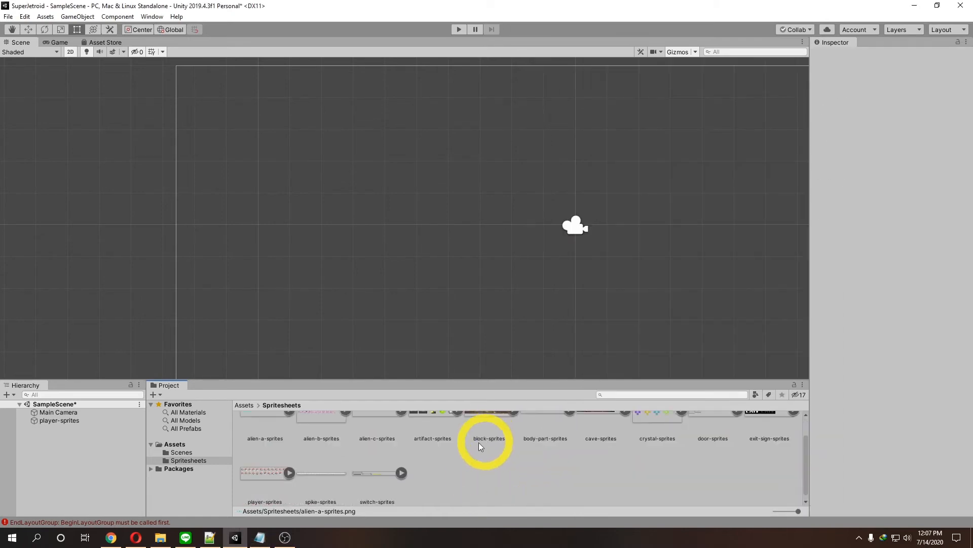
pyautogui.click(325, 471)
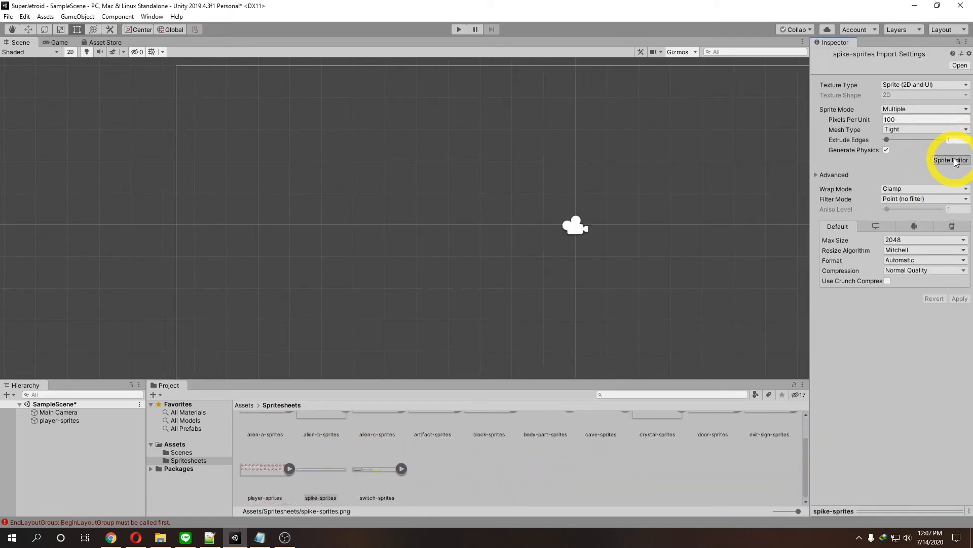
pyautogui.click(951, 160)
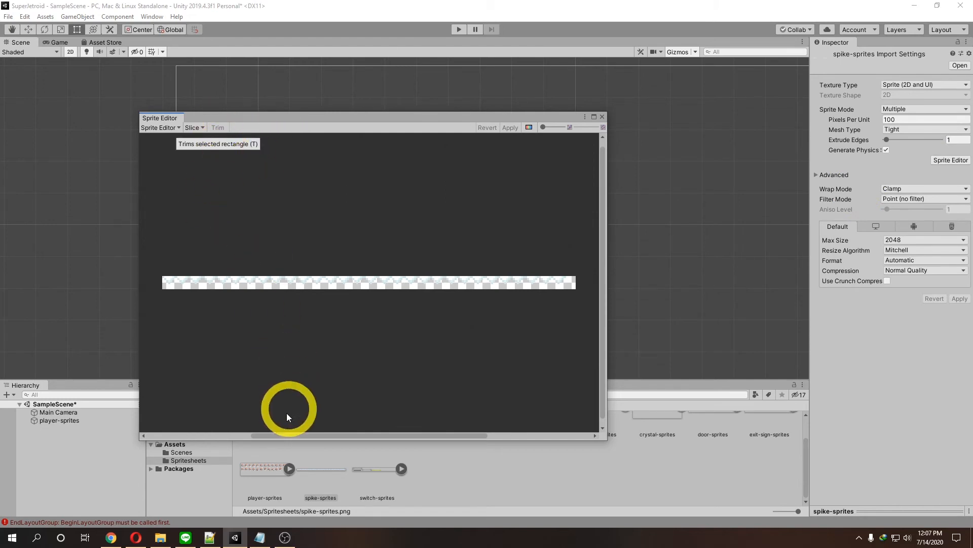
pyautogui.click(261, 537)
pyautogui.click(476, 347)
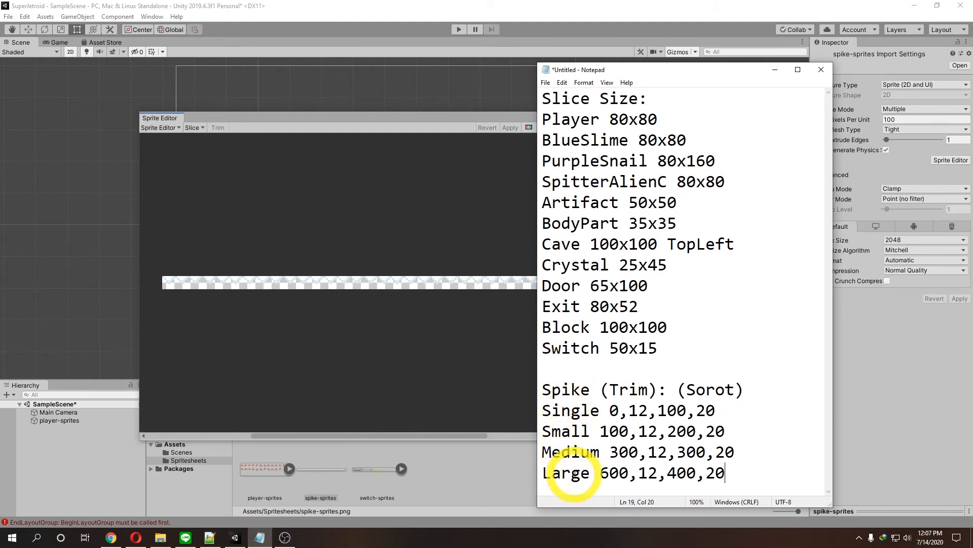
pyautogui.click(382, 297)
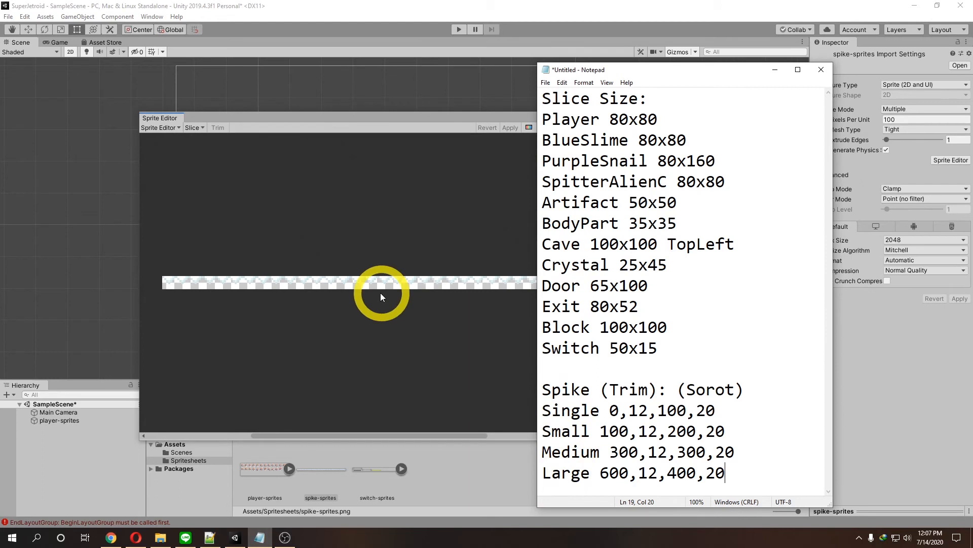
pyautogui.click(161, 258)
pyautogui.moveTo(205, 287); pyautogui.dragTo(214, 285)
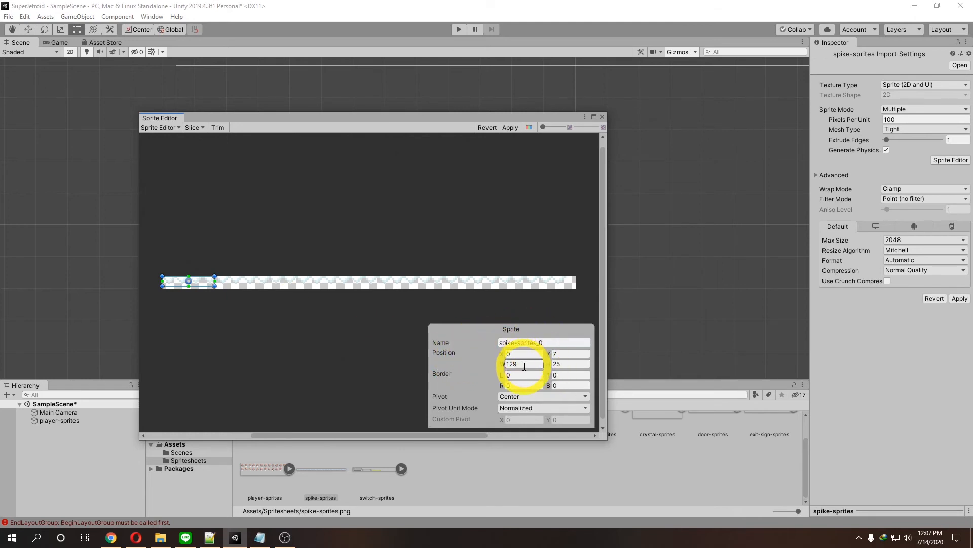
# Step: Set the first spike slice to X 0, Y 12, width 100 and height 20, following the Single values in the notes
pyautogui.click(262, 536)
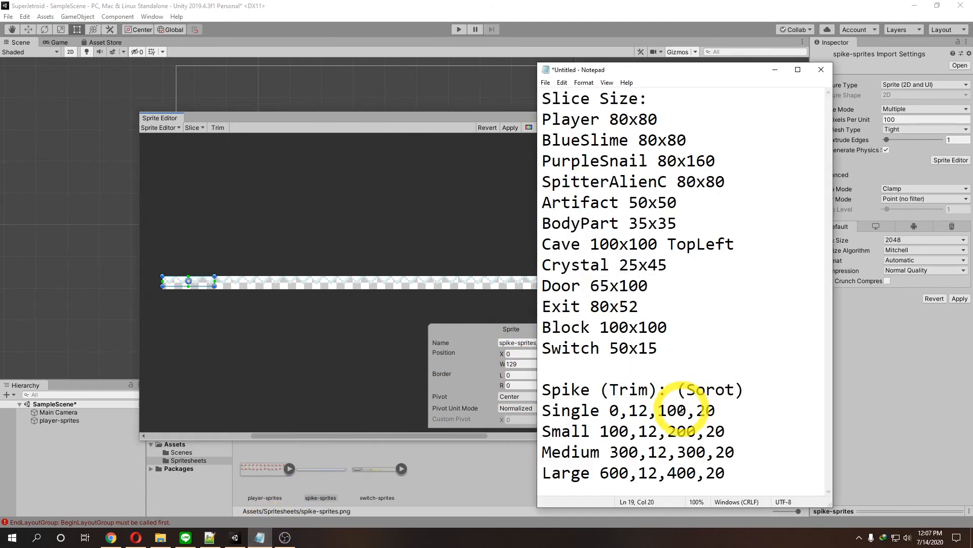
pyautogui.click(512, 354)
pyautogui.click(565, 355)
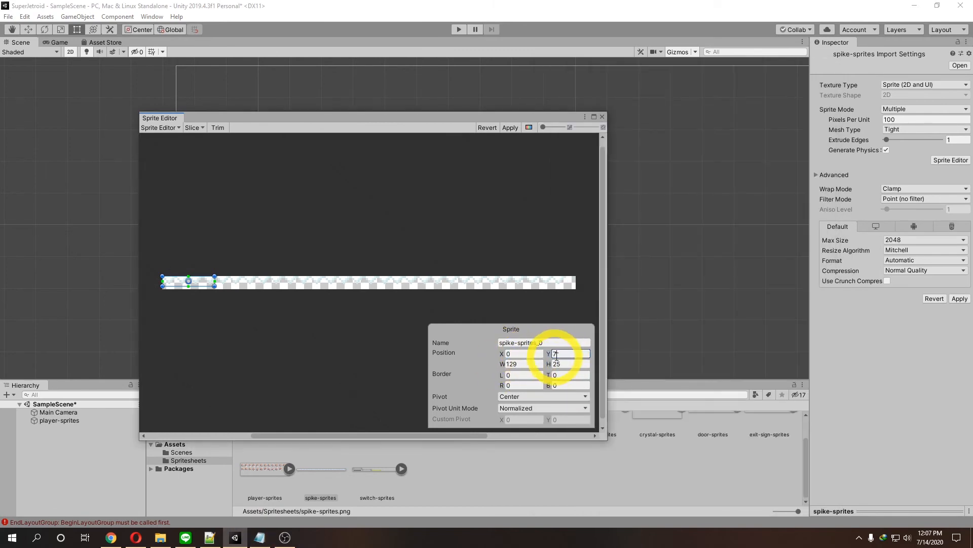
pyautogui.click(261, 539)
pyautogui.click(264, 538)
pyautogui.moveTo(523, 365); pyautogui.dragTo(493, 364)
pyautogui.write('100')
pyautogui.press('Tab')
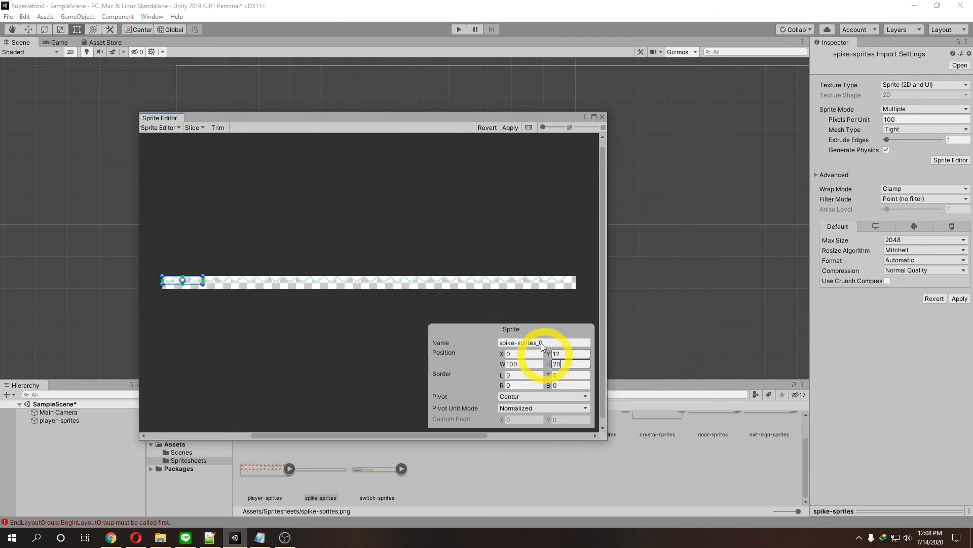
# Step: Name the first spike slice Small, apply the change and expand the spike-sprites asset to view the sprite
pyautogui.click(557, 341)
pyautogui.write('Small')
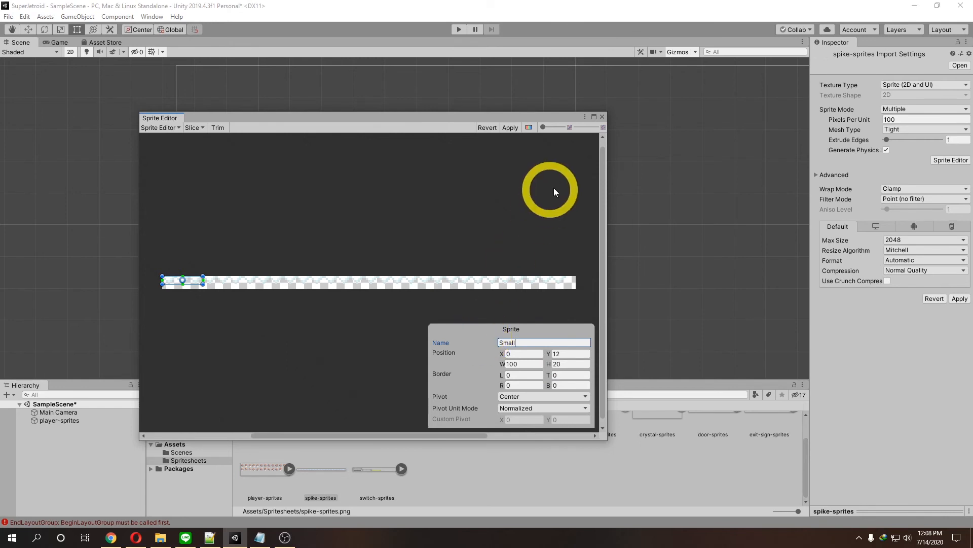
pyautogui.click(515, 130)
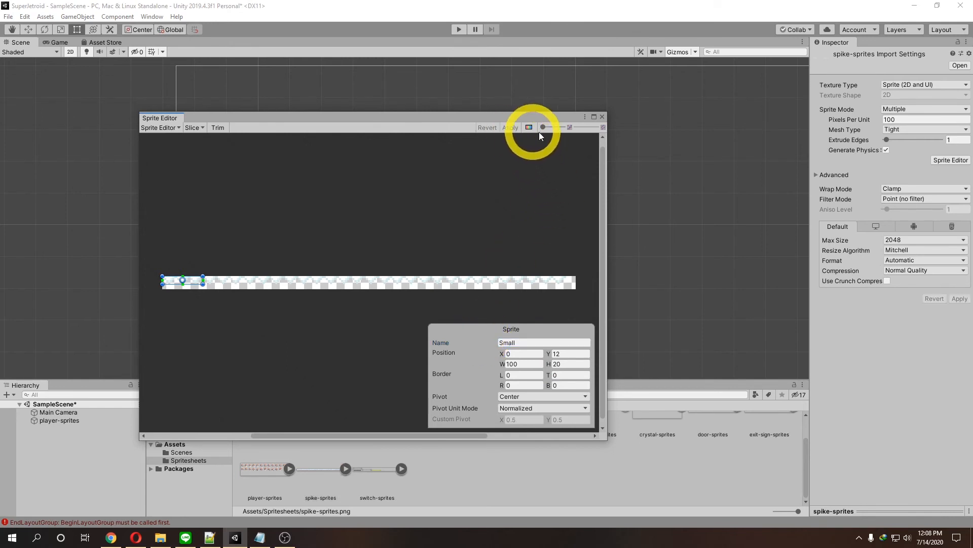
pyautogui.click(346, 469)
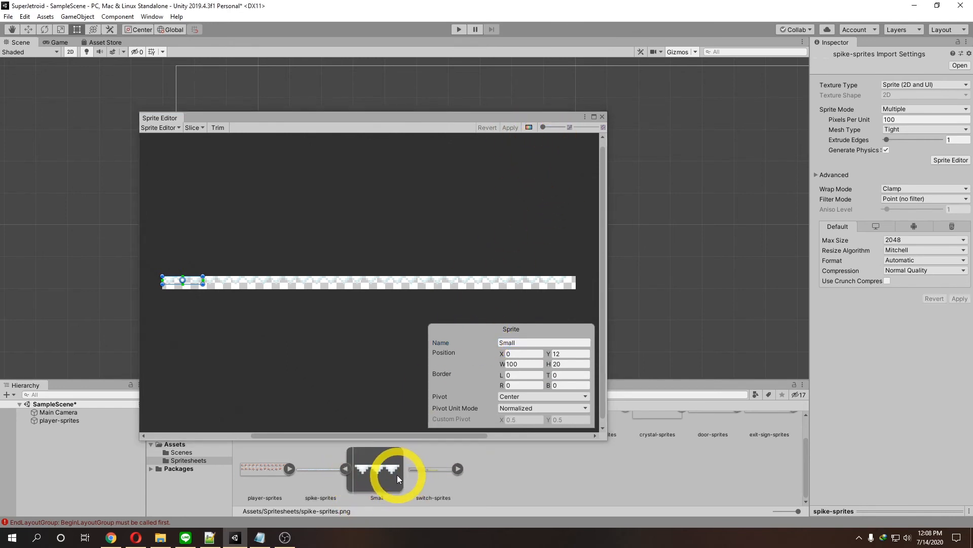
# Step: Check the slice name in the Notepad notes, rename the first spike slice Single and apply the change
pyautogui.click(259, 536)
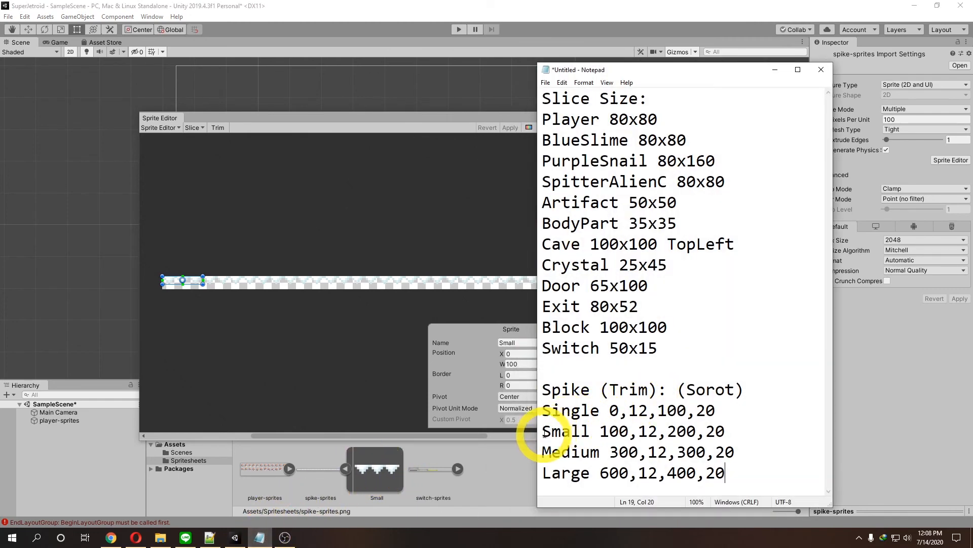
pyautogui.click(511, 344)
pyautogui.write('Single')
pyautogui.click(510, 127)
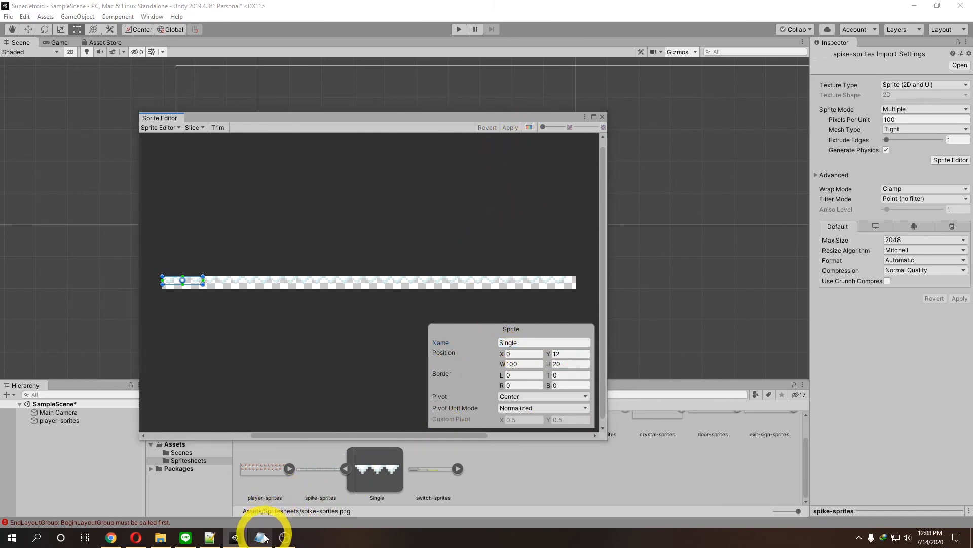
# Step: Review the remaining spike trim values in the notes, inspect the Medium spike slice and close the Sprite Editor
pyautogui.click(261, 538)
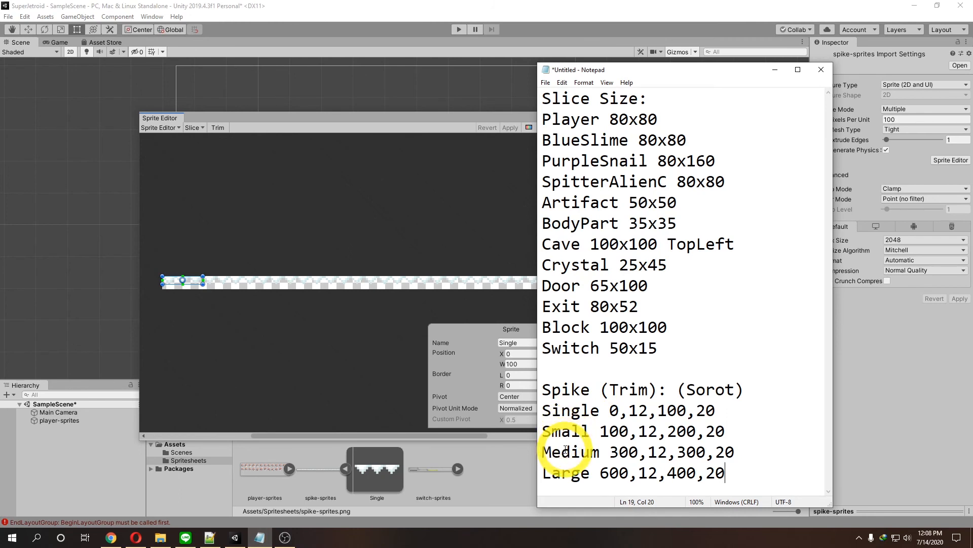
pyautogui.click(467, 118)
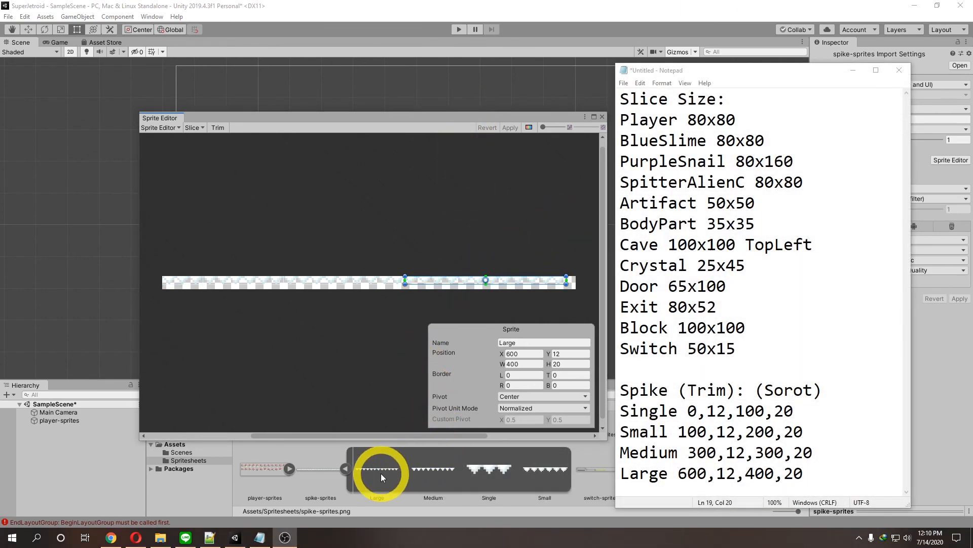
pyautogui.click(430, 467)
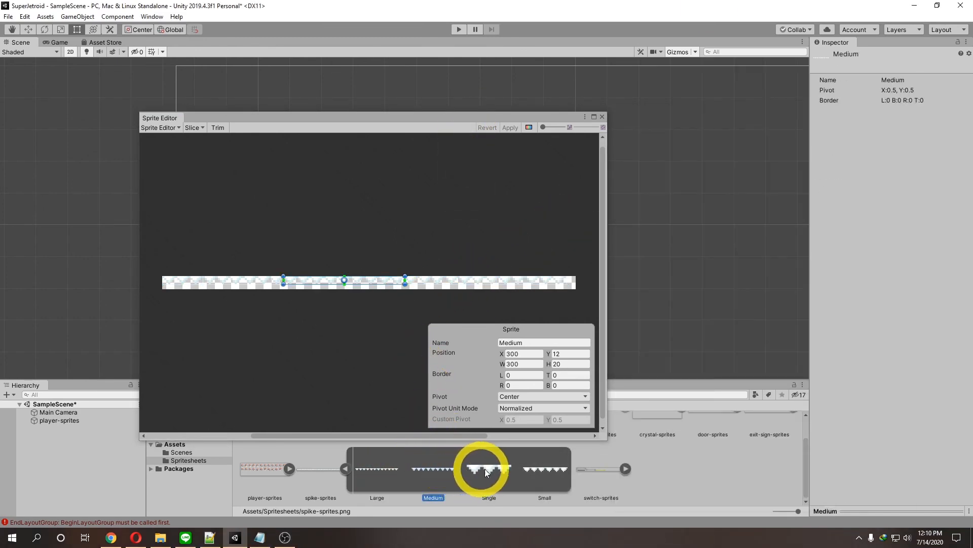
pyautogui.click(602, 116)
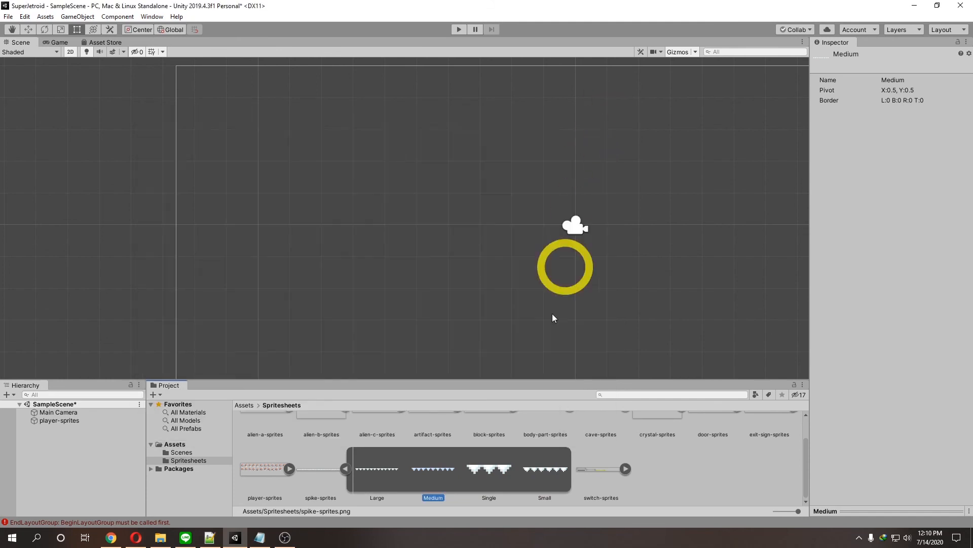
# Step: Place the Single, Medium and Small spike sprites in the scene, to the left of and below the camera
pyautogui.moveTo(492, 470); pyautogui.dragTo(341, 246)
pyautogui.moveTo(422, 470); pyautogui.dragTo(419, 266)
pyautogui.moveTo(552, 479); pyautogui.dragTo(471, 297)
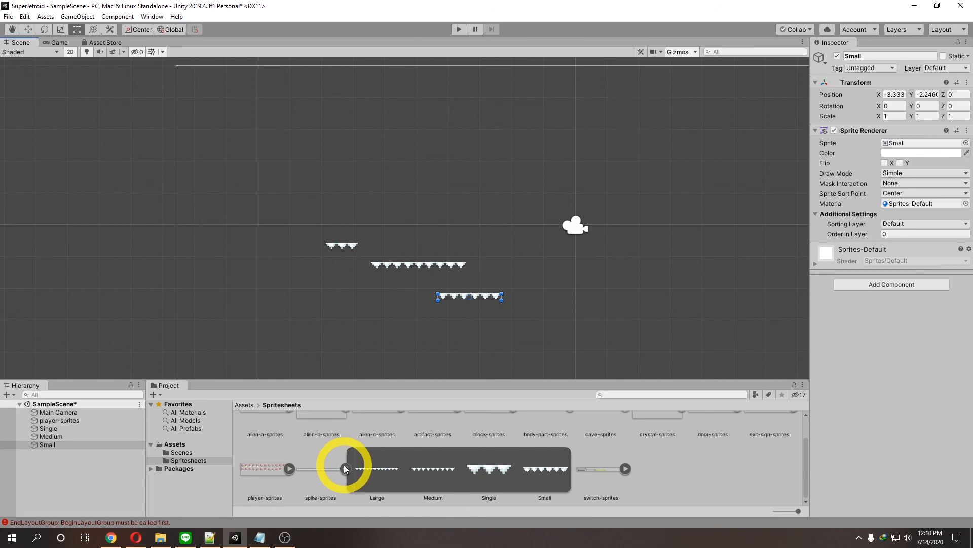
pyautogui.scroll(-4, 518, 266)
pyautogui.moveTo(560, 256); pyautogui.dragTo(428, 278, button='middle')
pyautogui.scroll(-2, 421, 251)
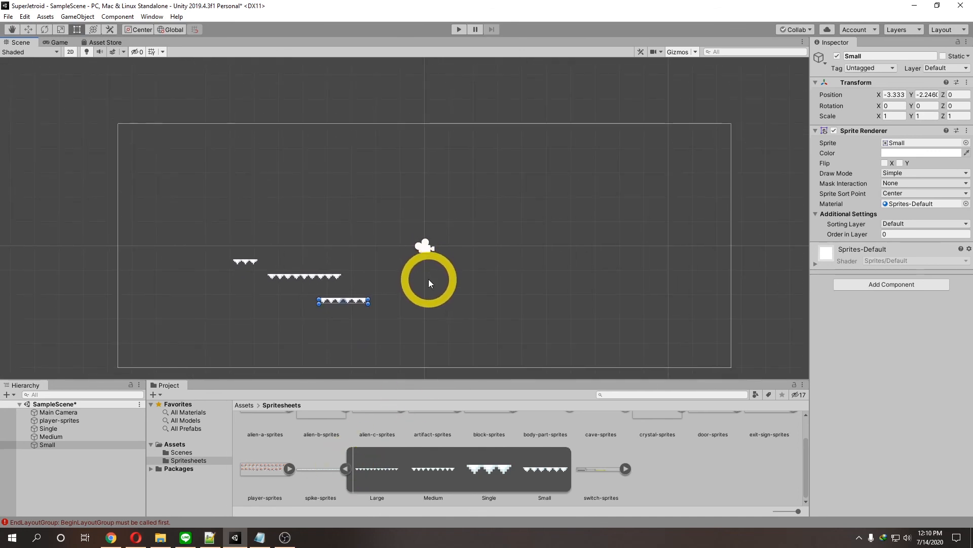